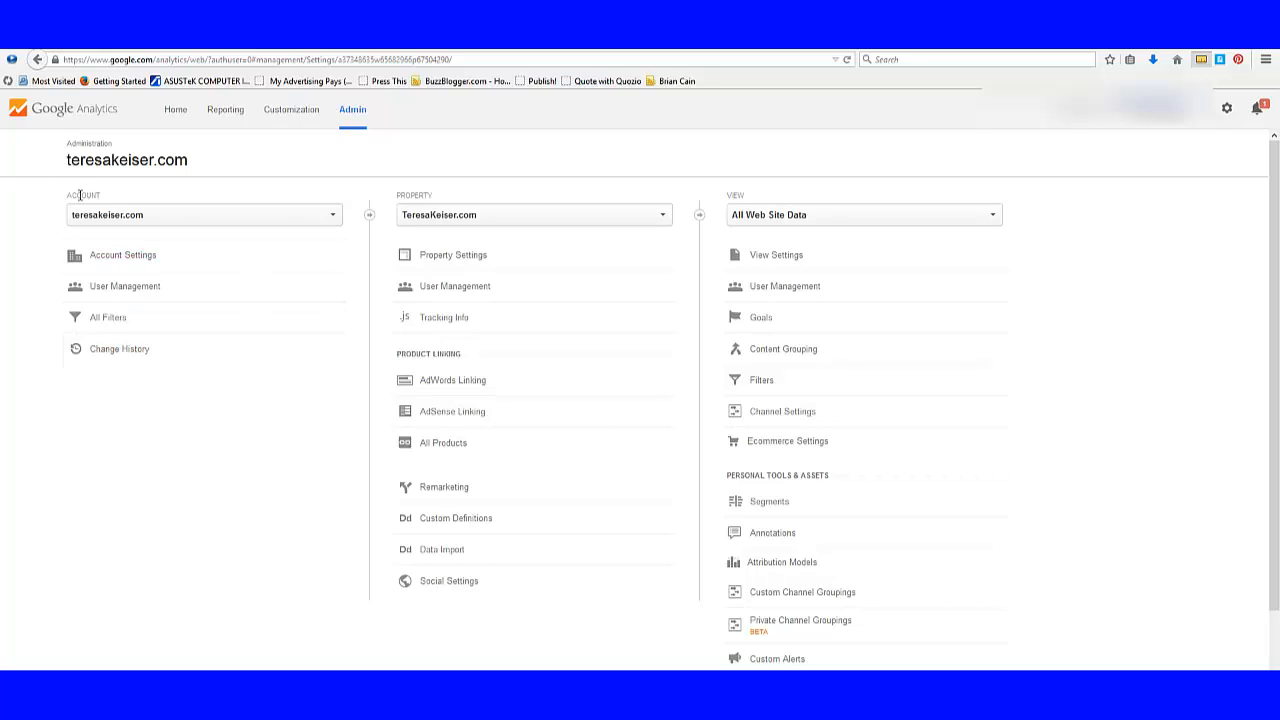
# Step: Start creating a new Analytics account with Website as what to track
pyautogui.click(329, 218)
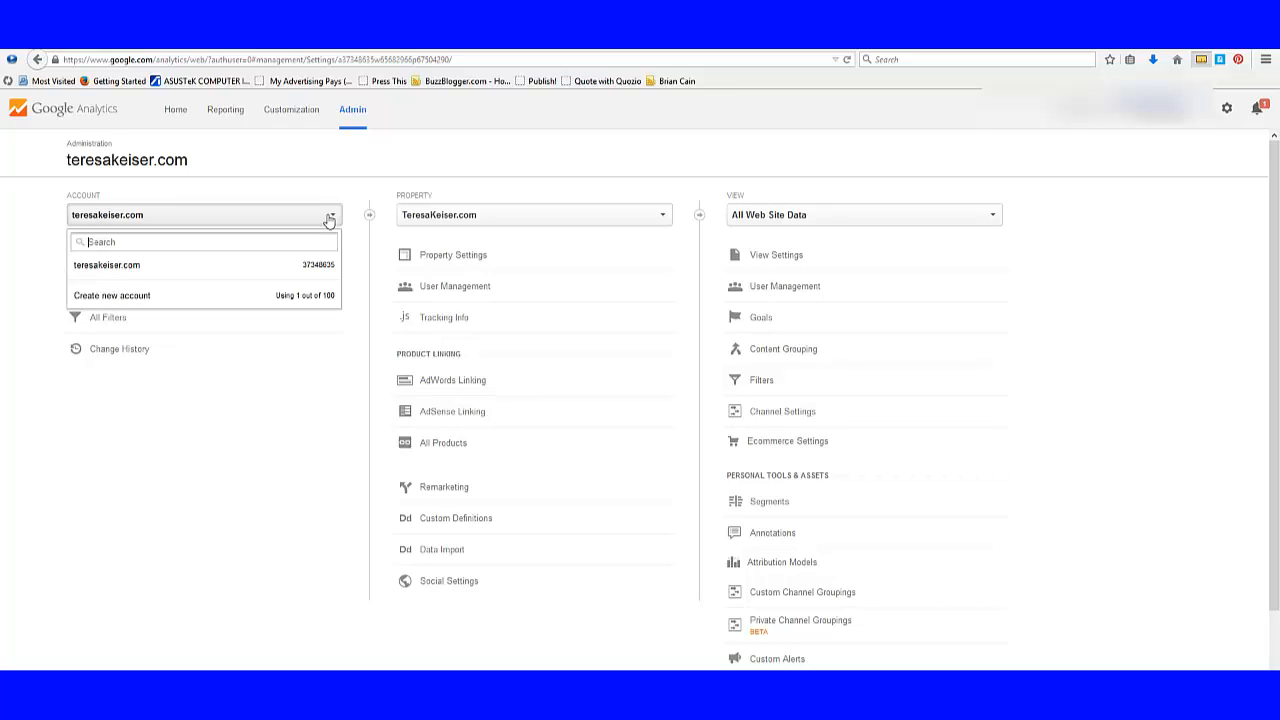
pyautogui.click(135, 300)
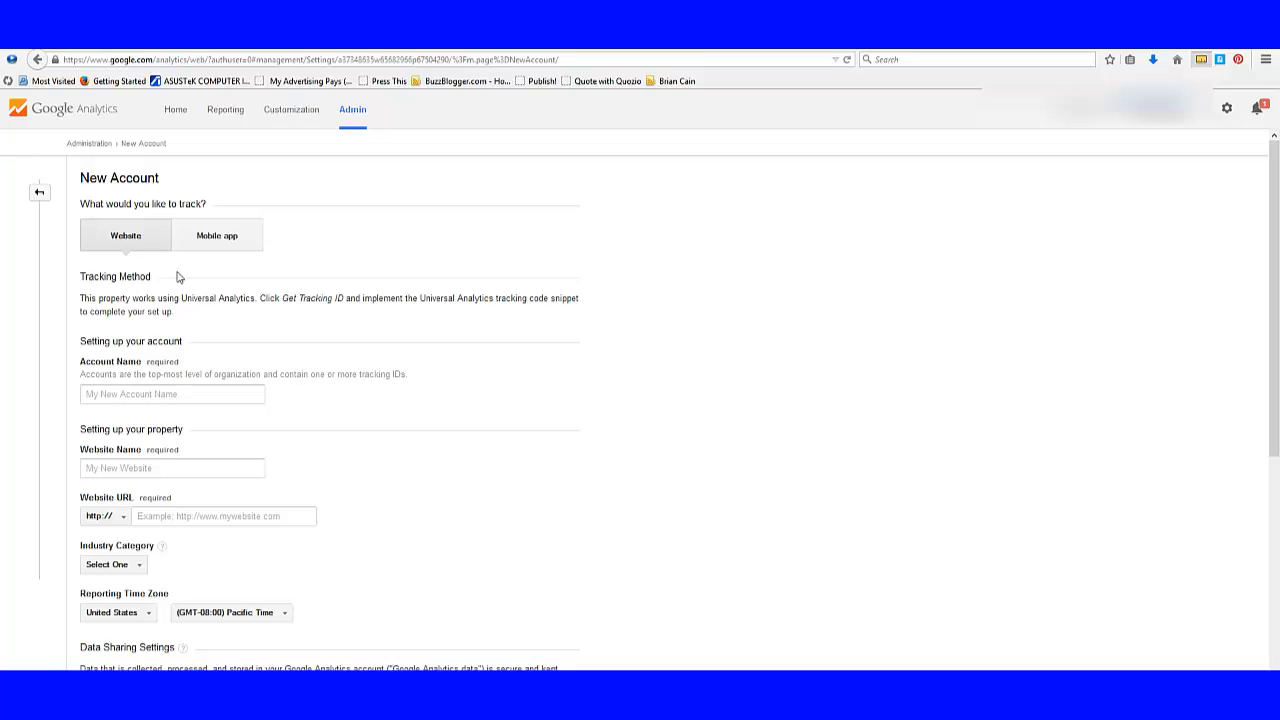
pyautogui.click(113, 243)
pyautogui.scroll(-1, 598, 384)
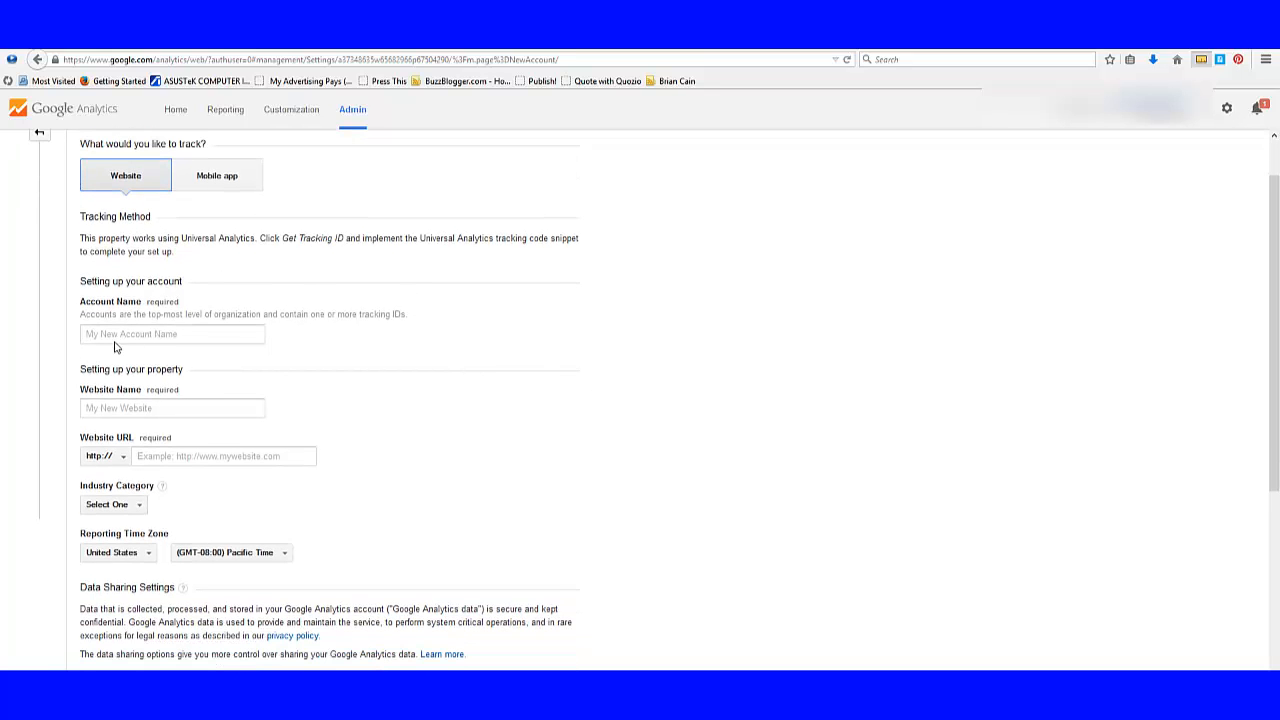
# Step: Enter tknetmarketing as both the account name and the website name
pyautogui.click(208, 337)
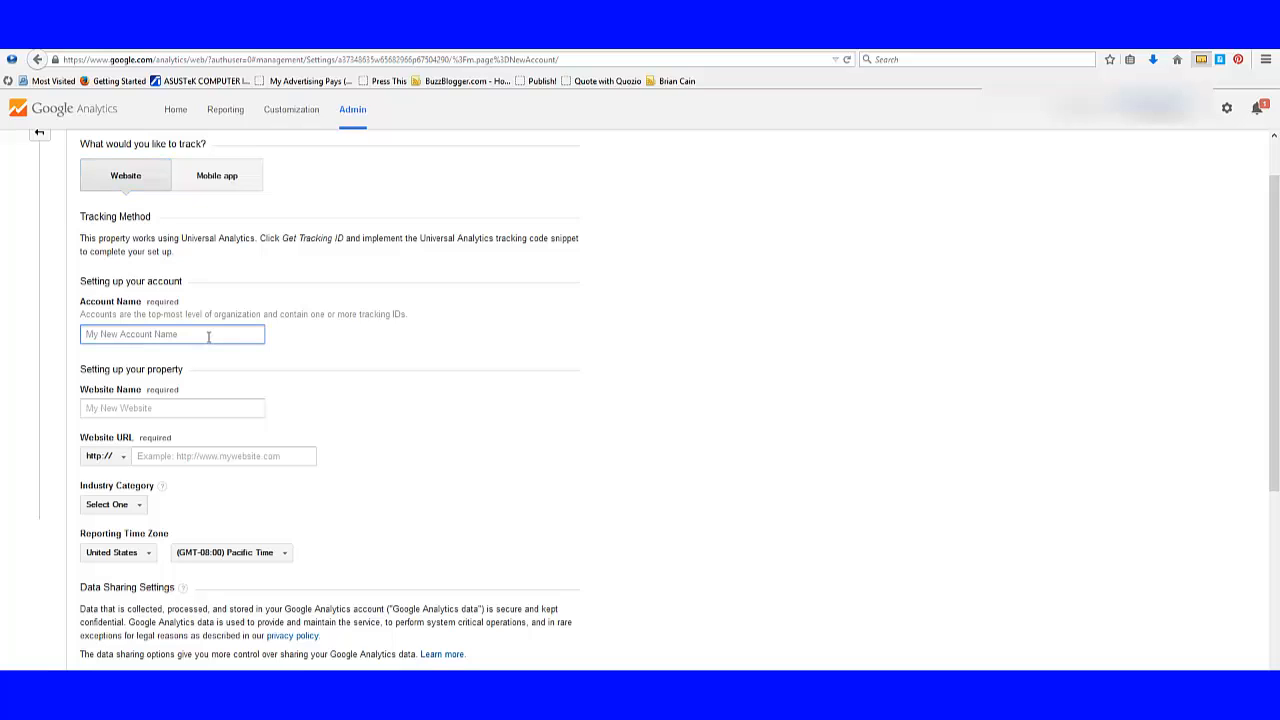
pyautogui.write('th')
pyautogui.write('netmarketing')
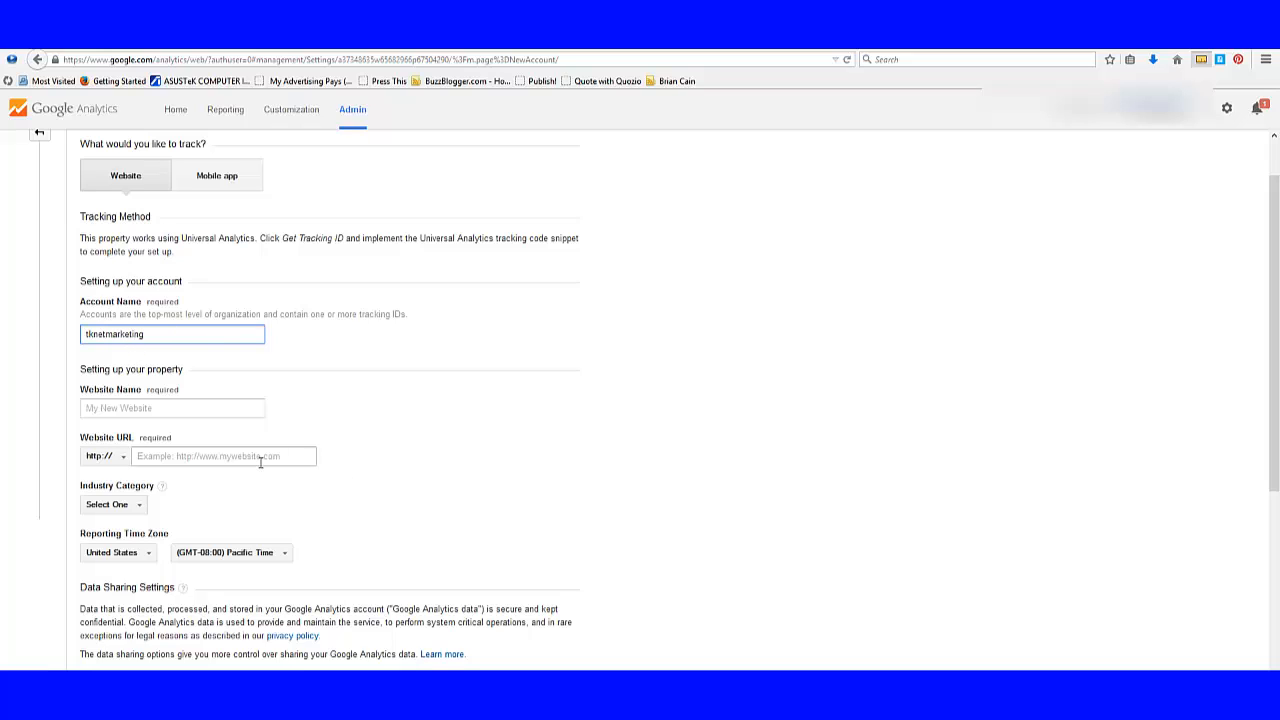
pyautogui.click(156, 409)
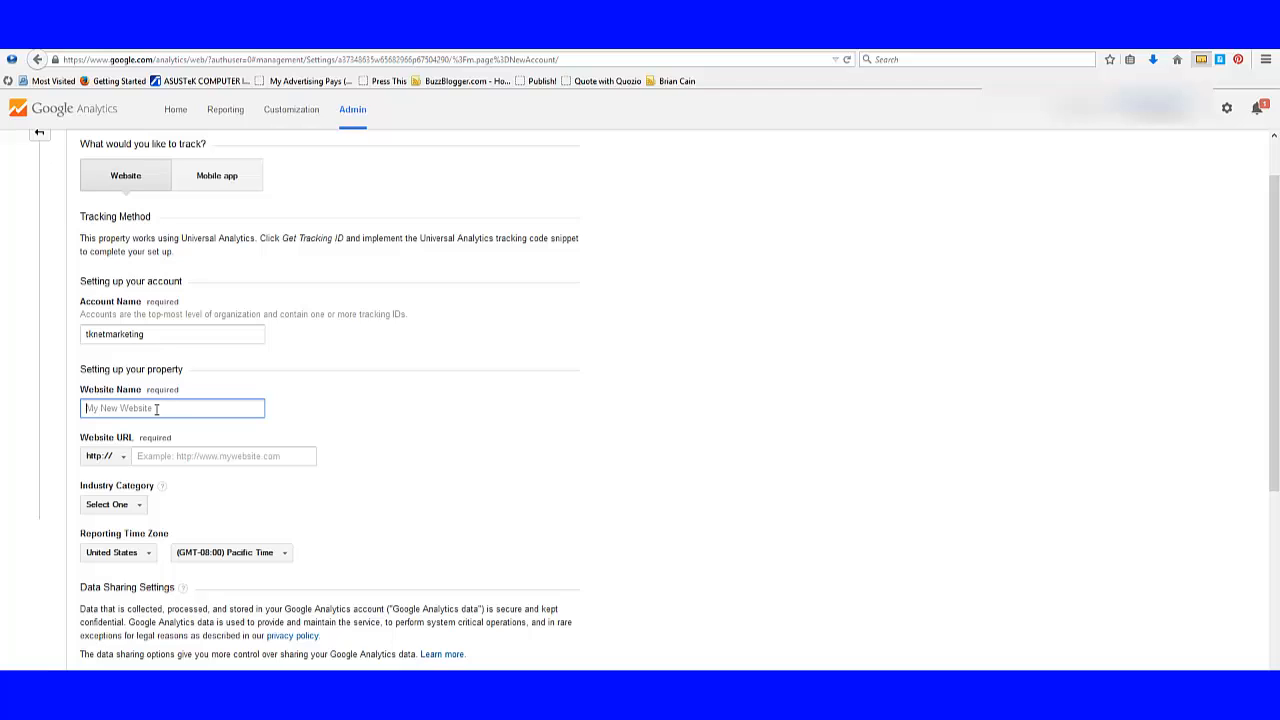
pyautogui.write('tknetmarketing')
pyautogui.press('Tab')
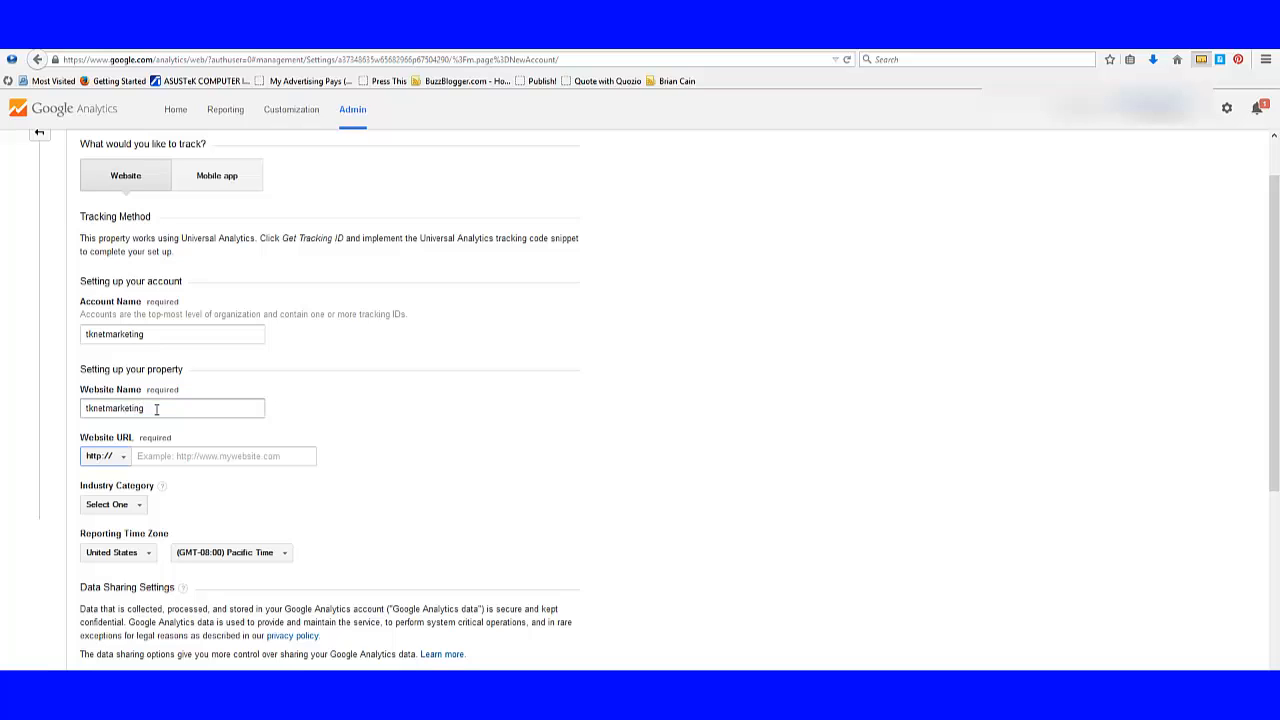
pyautogui.click(184, 456)
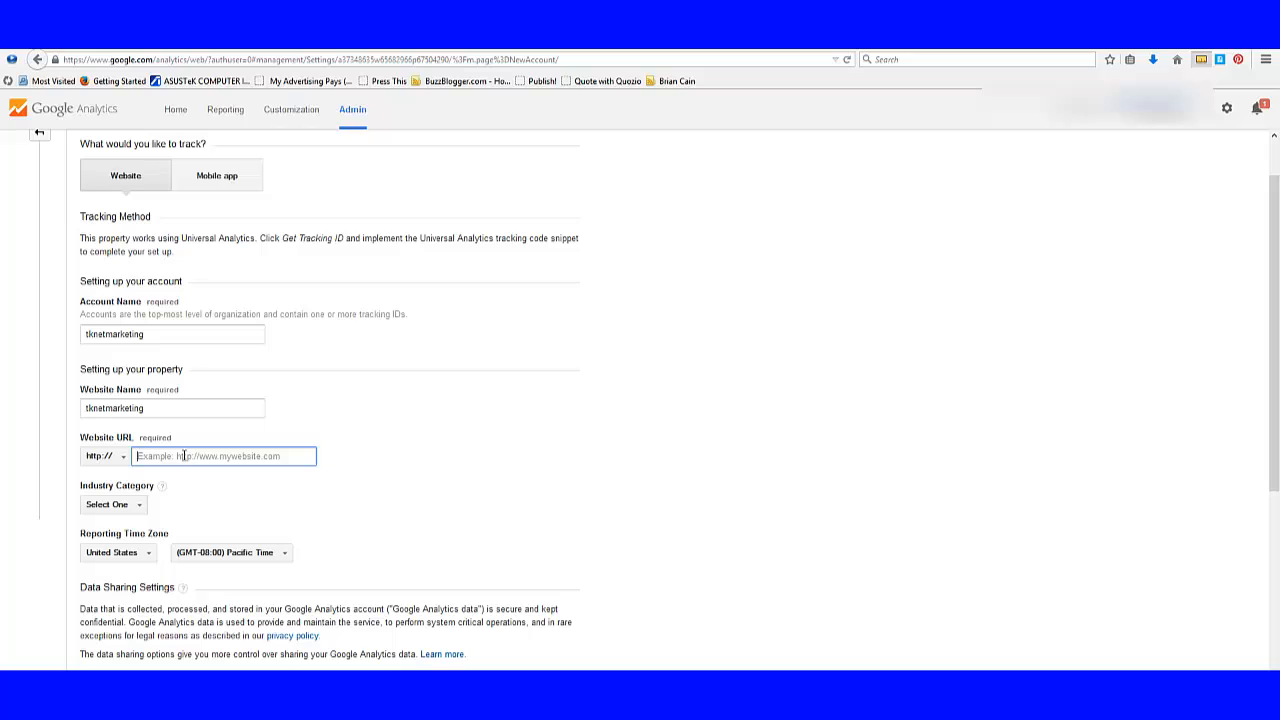
pyautogui.write('www.')
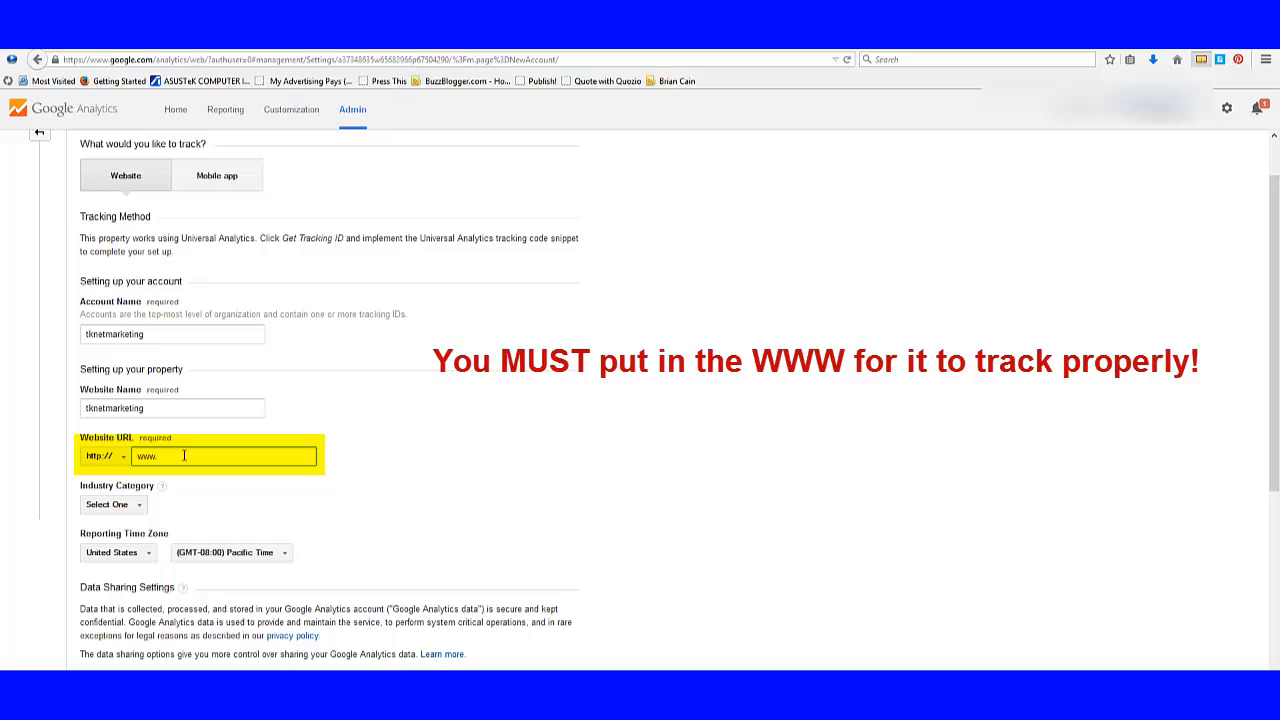
pyautogui.write('knetm')
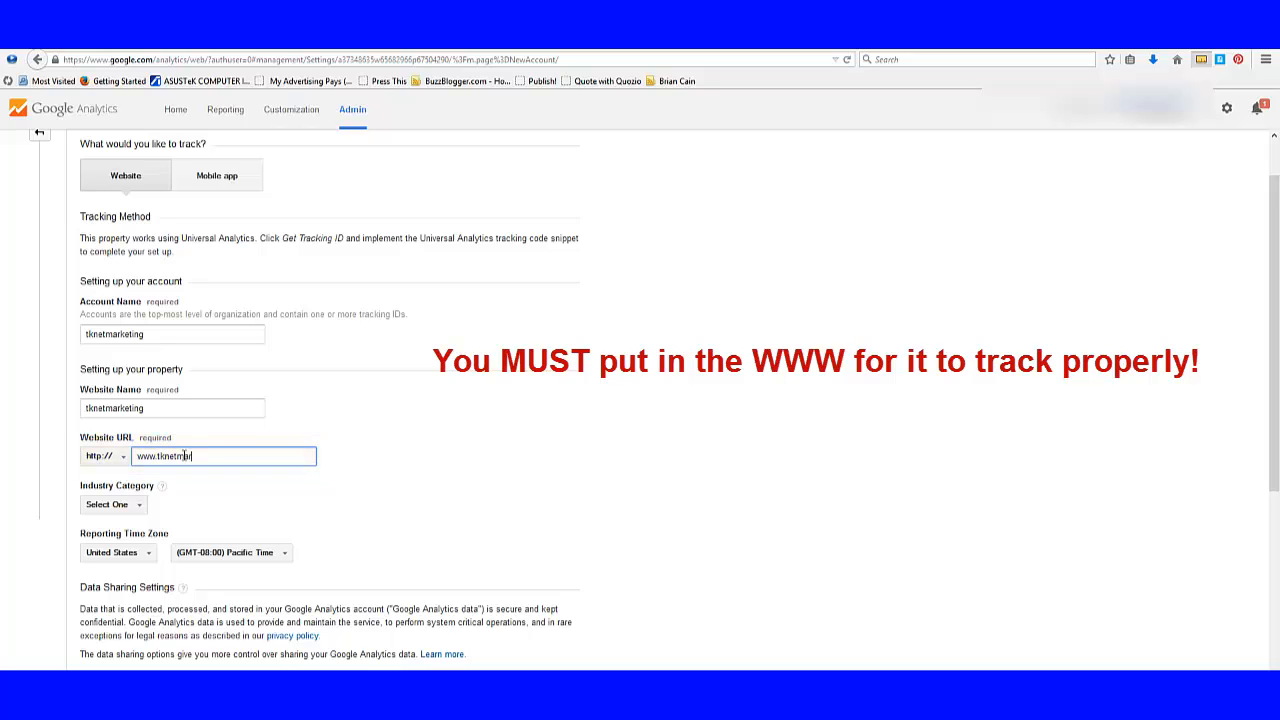
pyautogui.write('arketing.net')
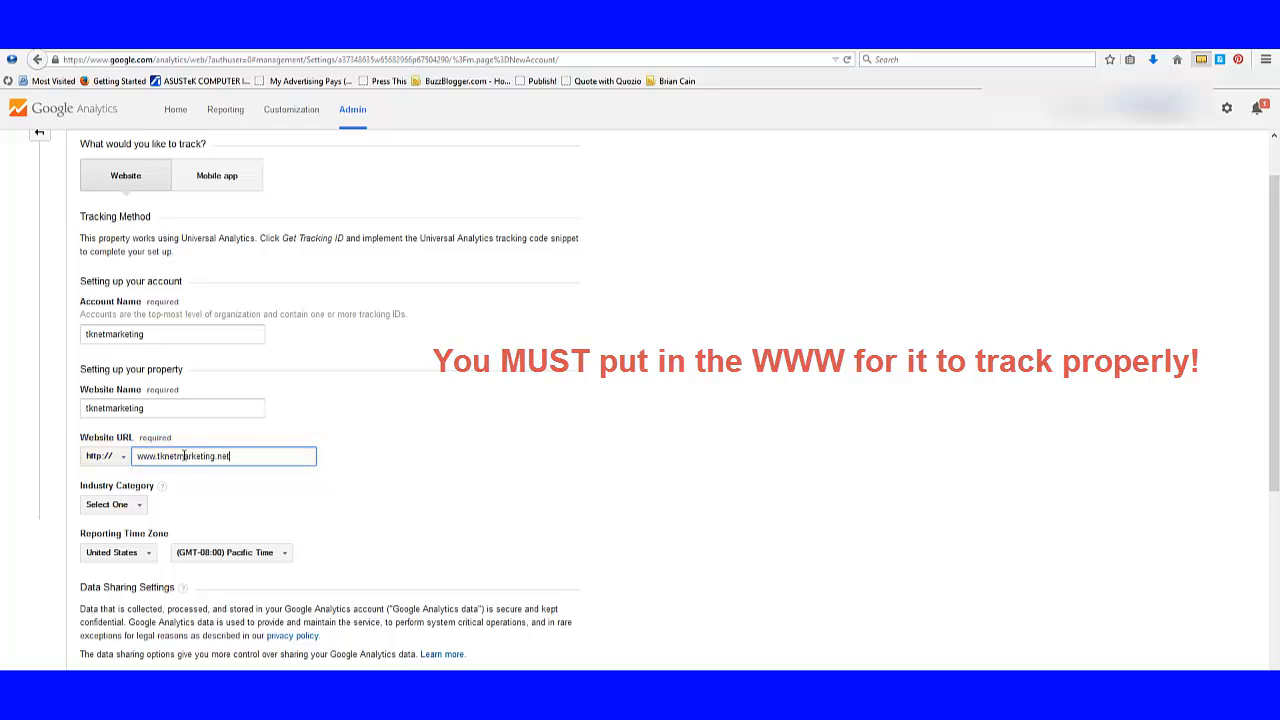
pyautogui.click(450, 469)
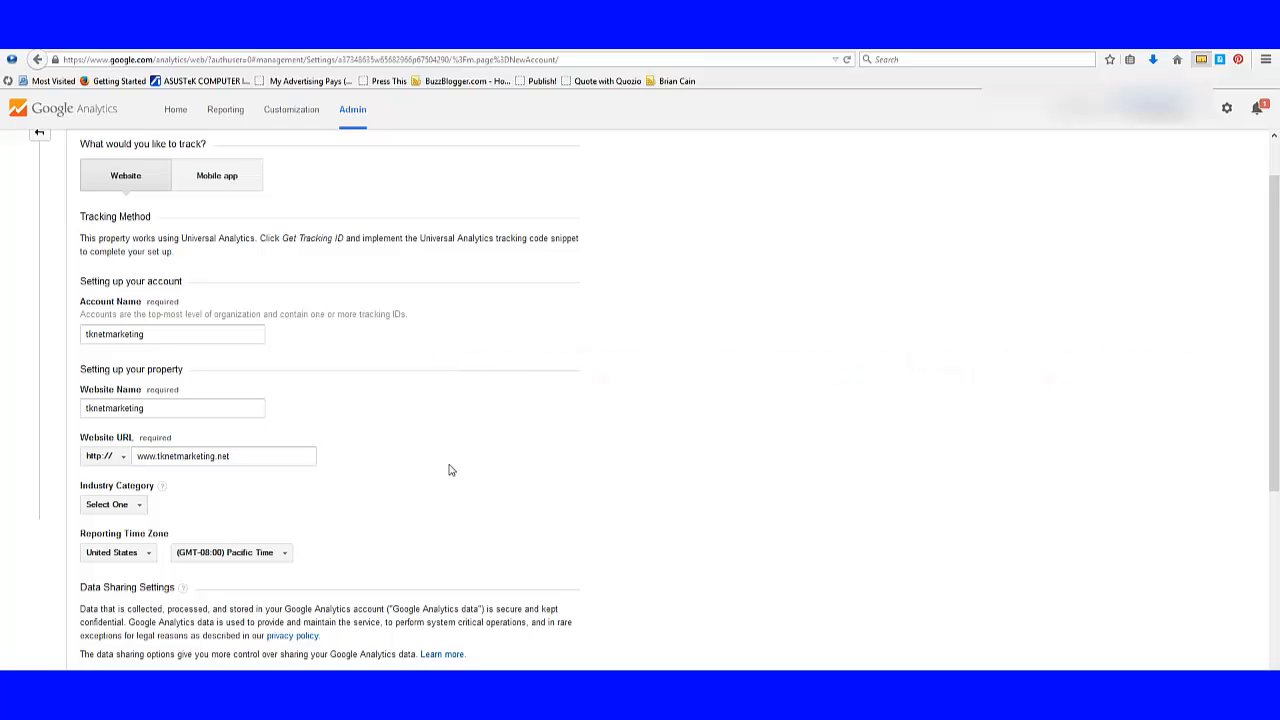
# Step: Set the industry category to Other and the United States reporting time zone to (GMT-06:00) Central Time
pyautogui.scroll(-3, 450, 469)
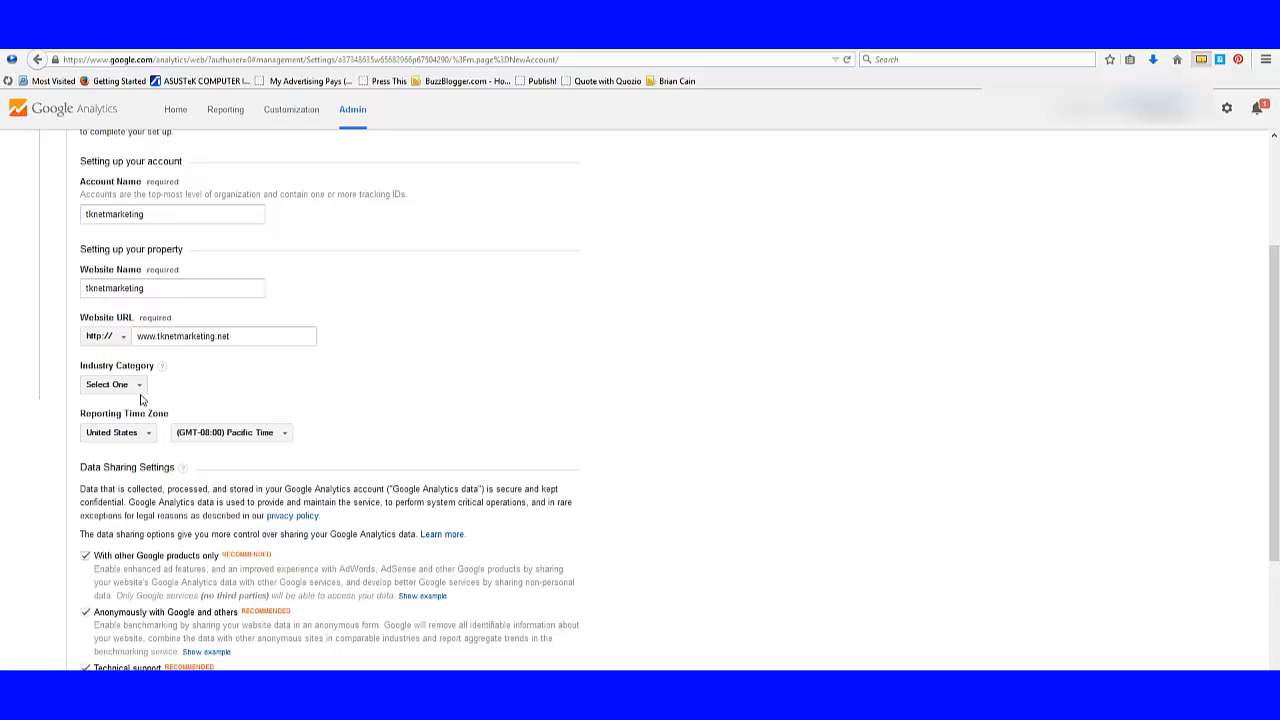
pyautogui.scroll(-1, 277, 366)
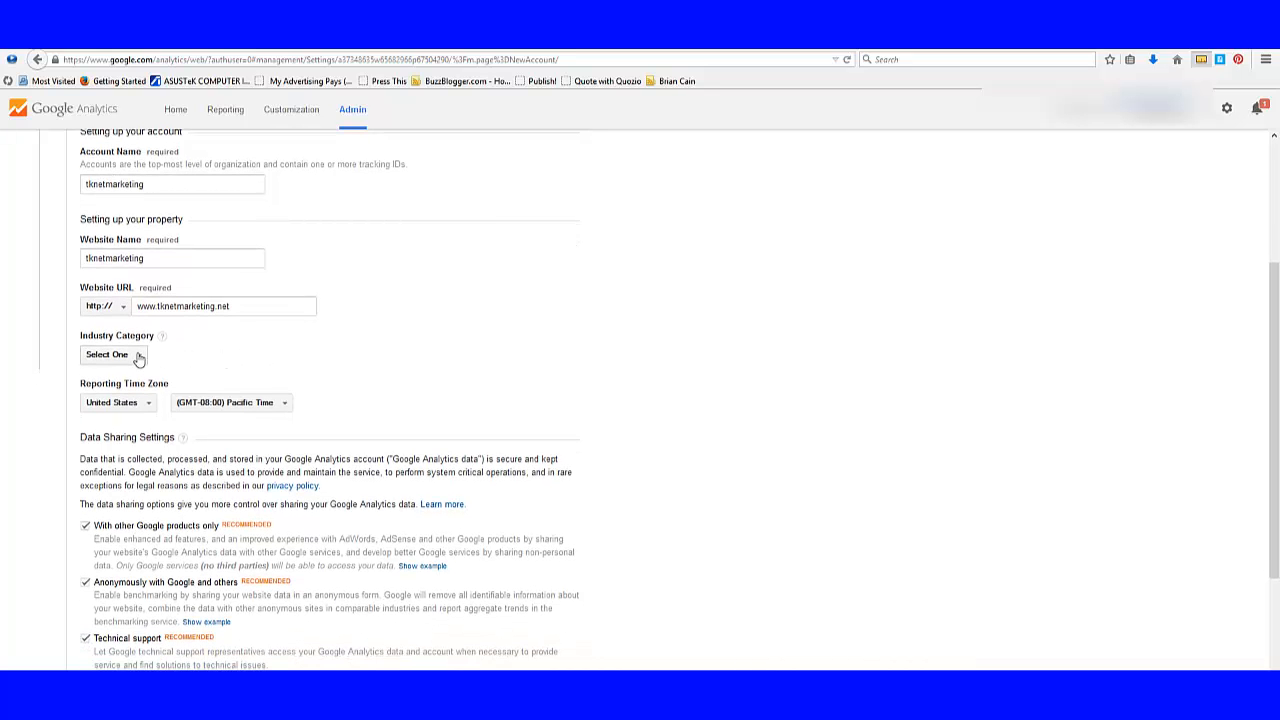
pyautogui.click(140, 358)
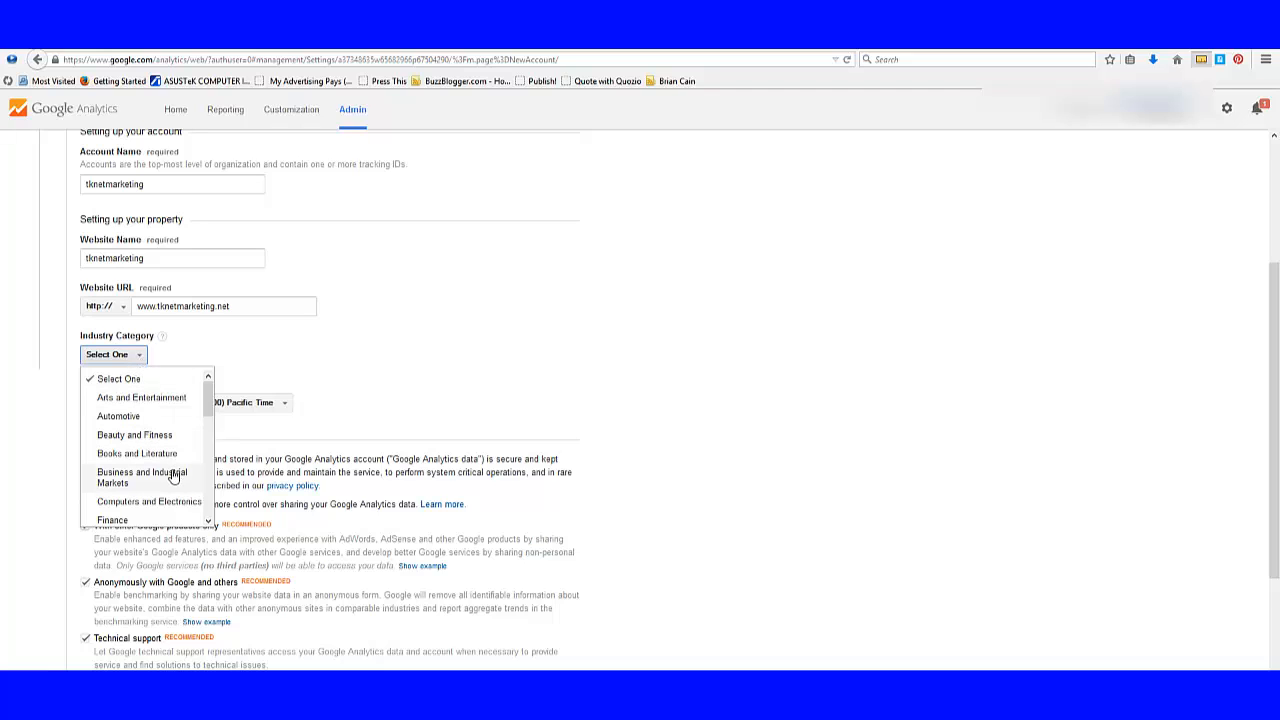
pyautogui.scroll(-3, 173, 476)
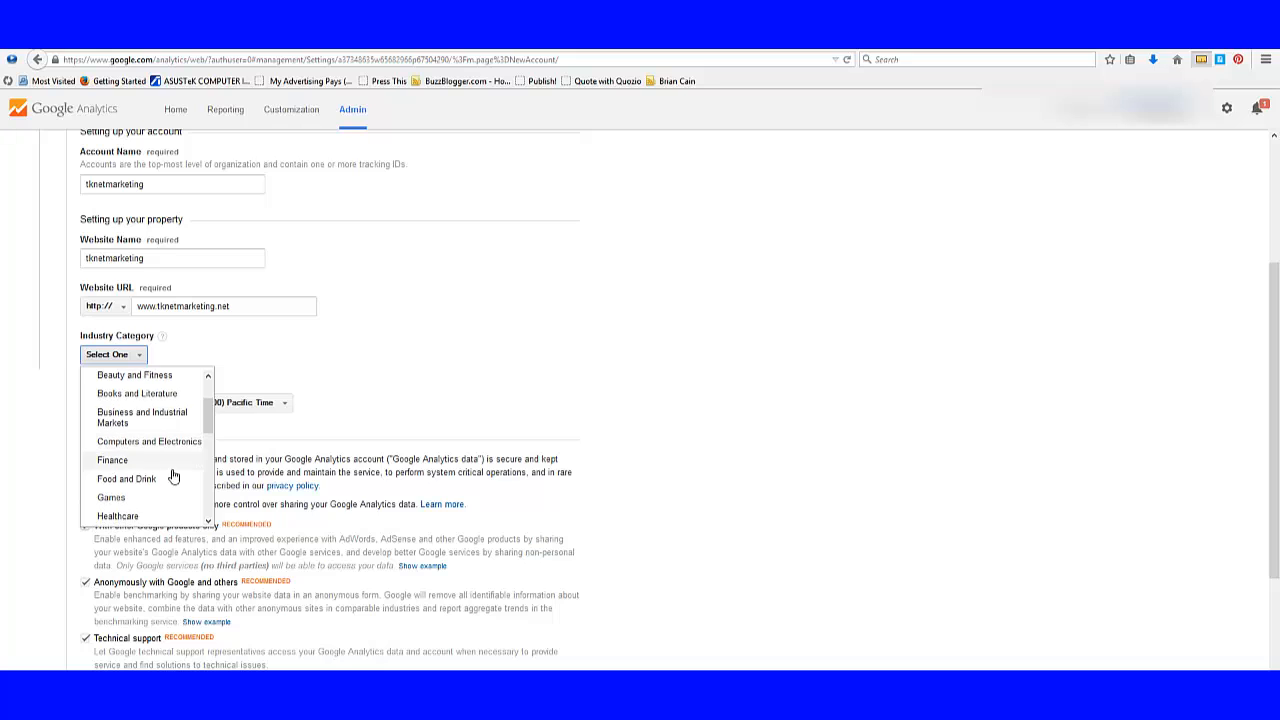
pyautogui.scroll(-1, 173, 476)
pyautogui.scroll(-1, 170, 470)
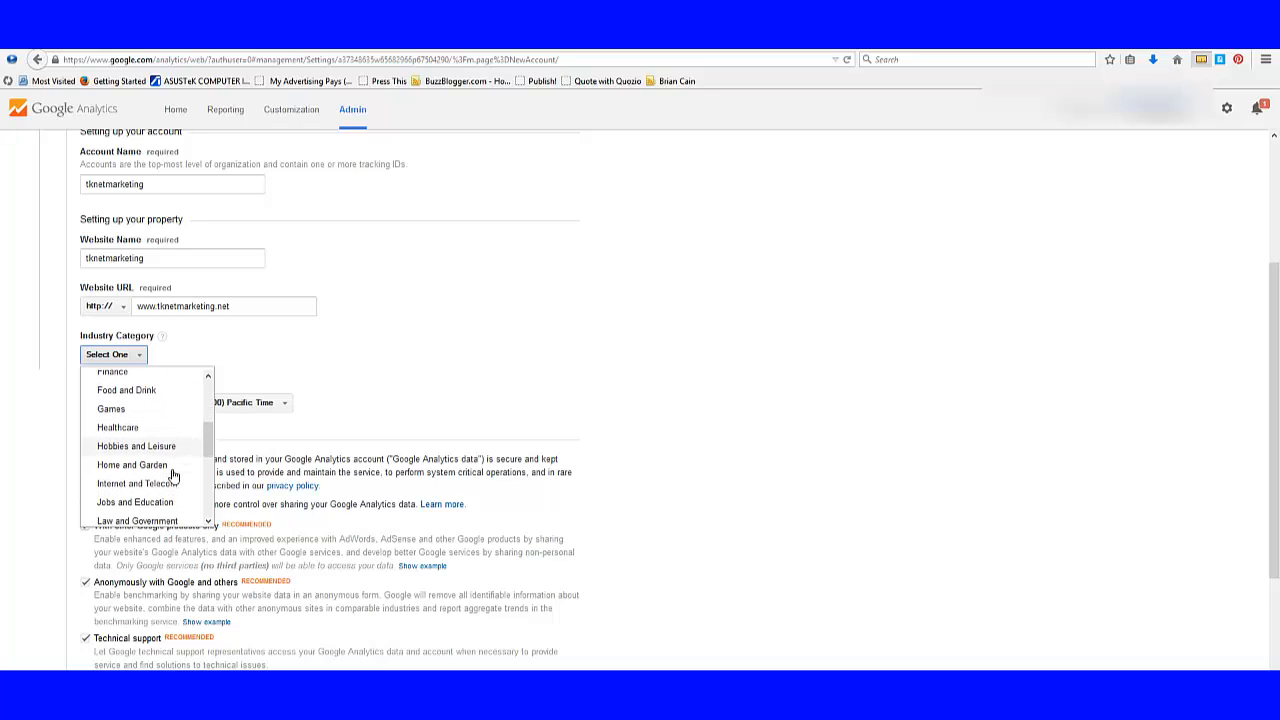
pyautogui.scroll(-3, 166, 456)
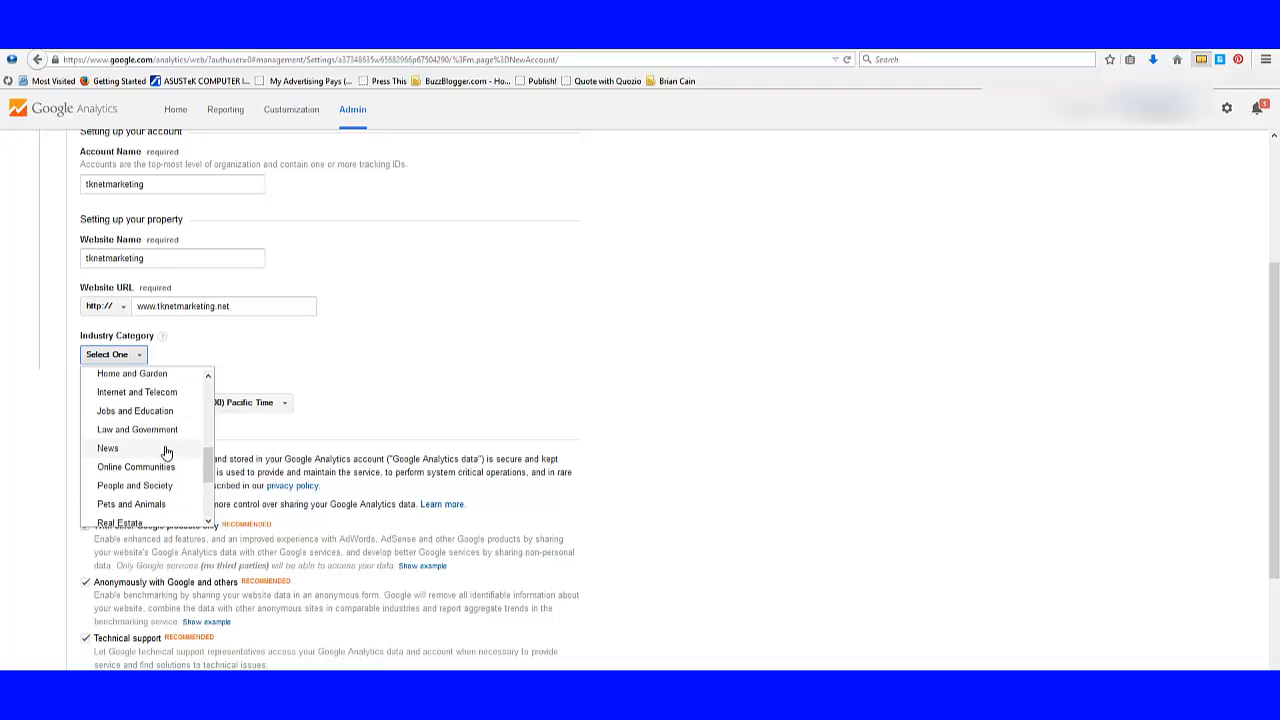
pyautogui.scroll(-3, 166, 453)
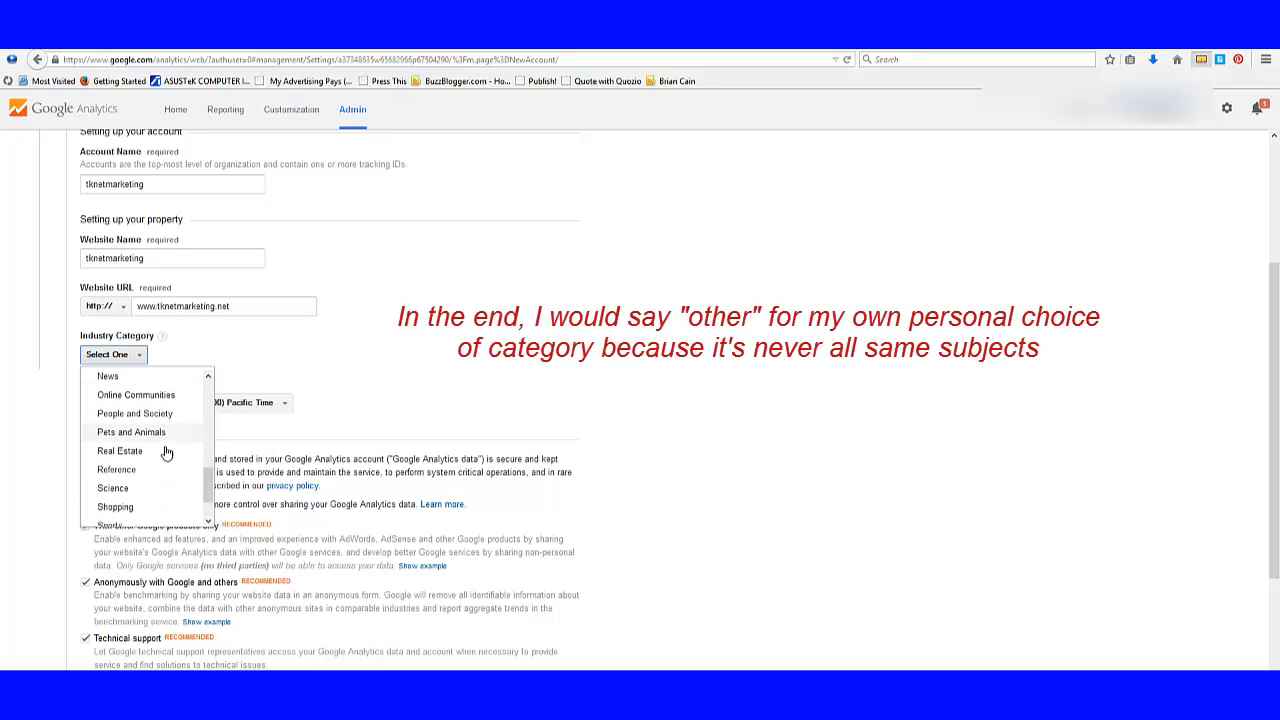
pyautogui.scroll(-1, 166, 453)
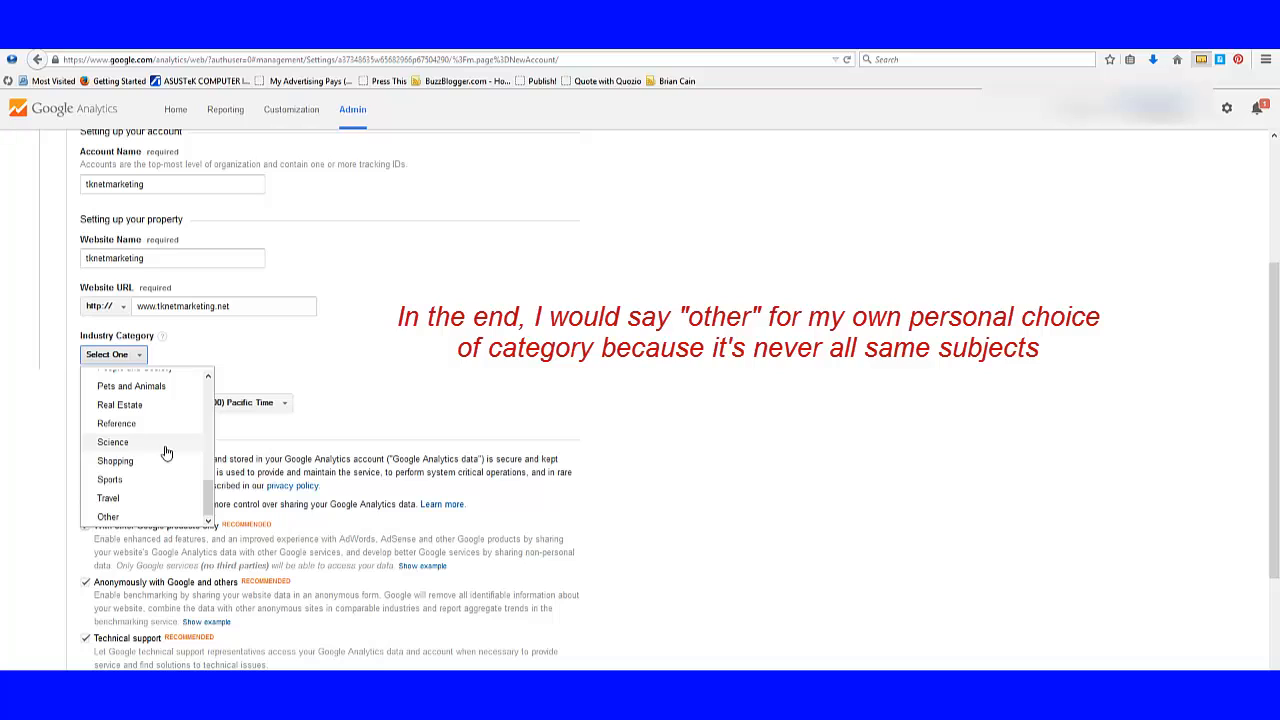
pyautogui.scroll(3, 166, 453)
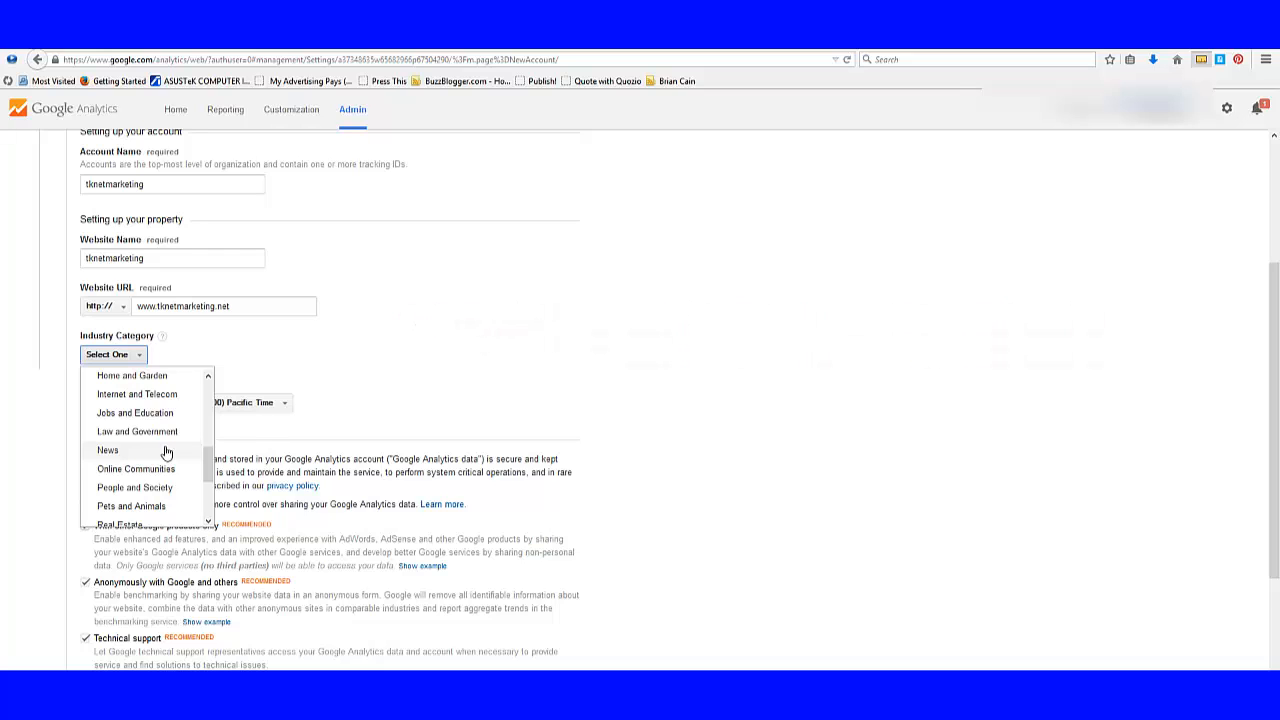
pyautogui.scroll(3, 166, 453)
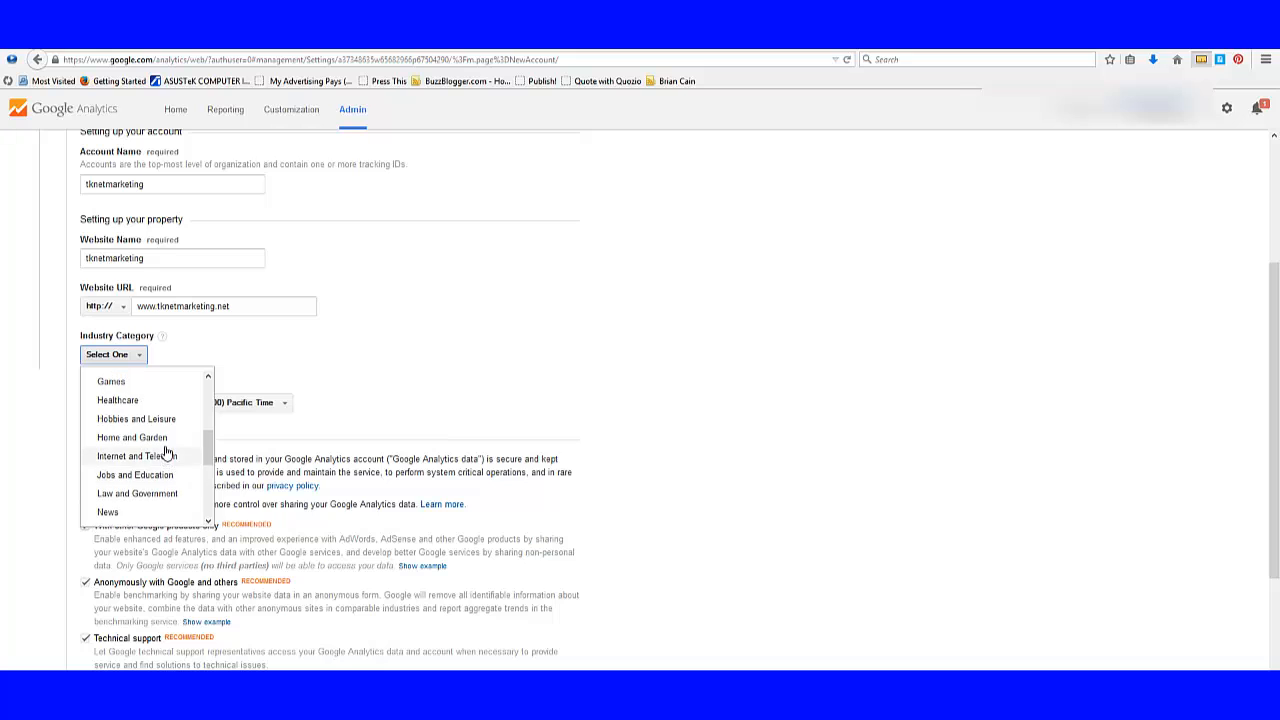
pyautogui.scroll(3, 166, 453)
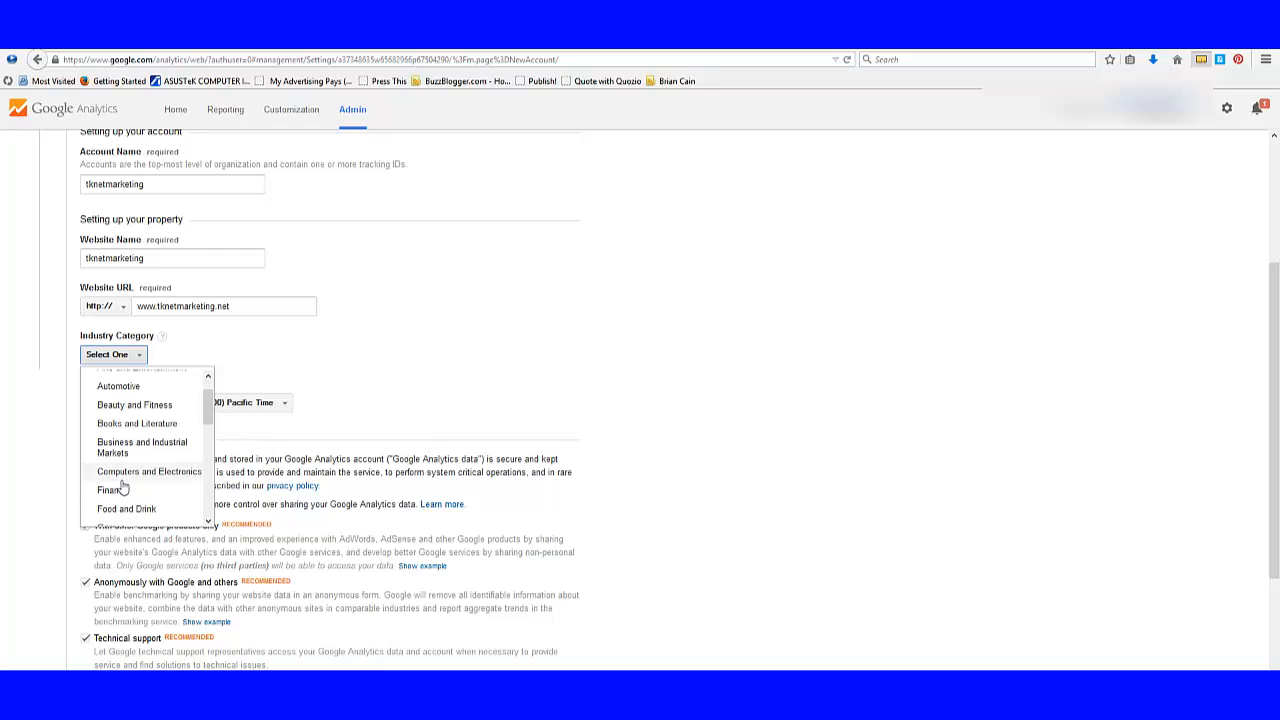
pyautogui.scroll(-5, 122, 487)
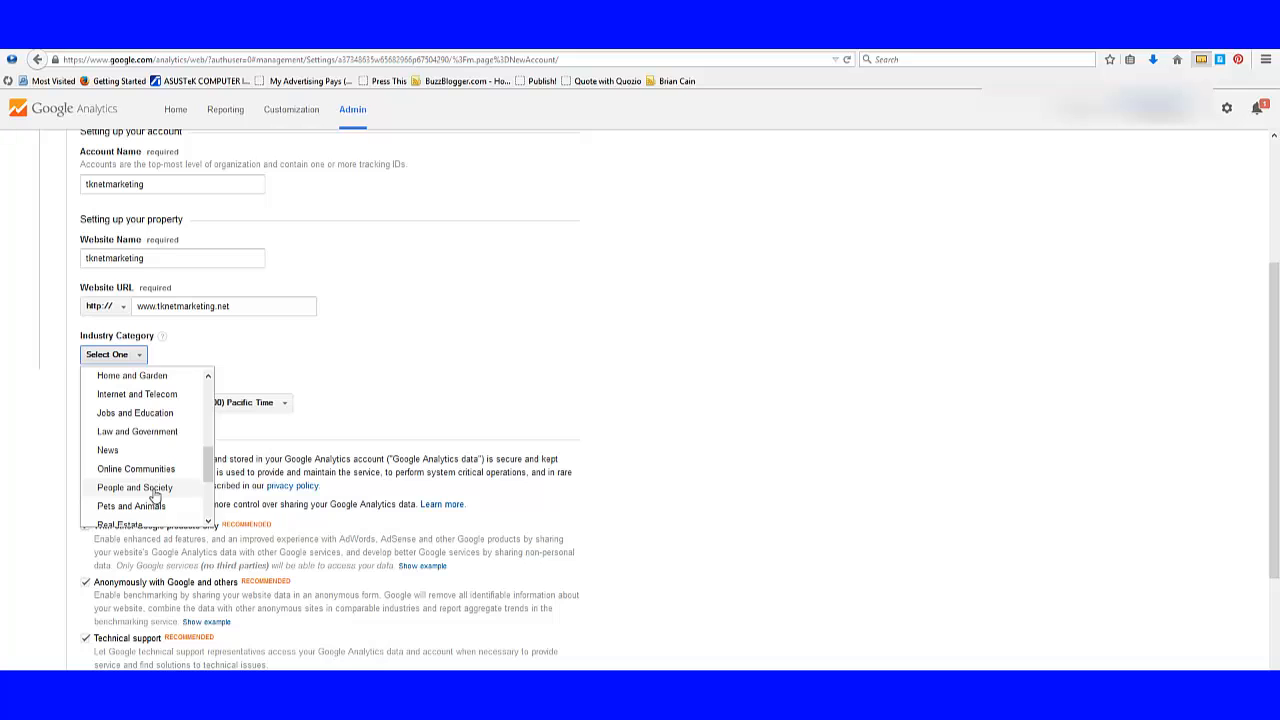
pyautogui.scroll(6, 155, 495)
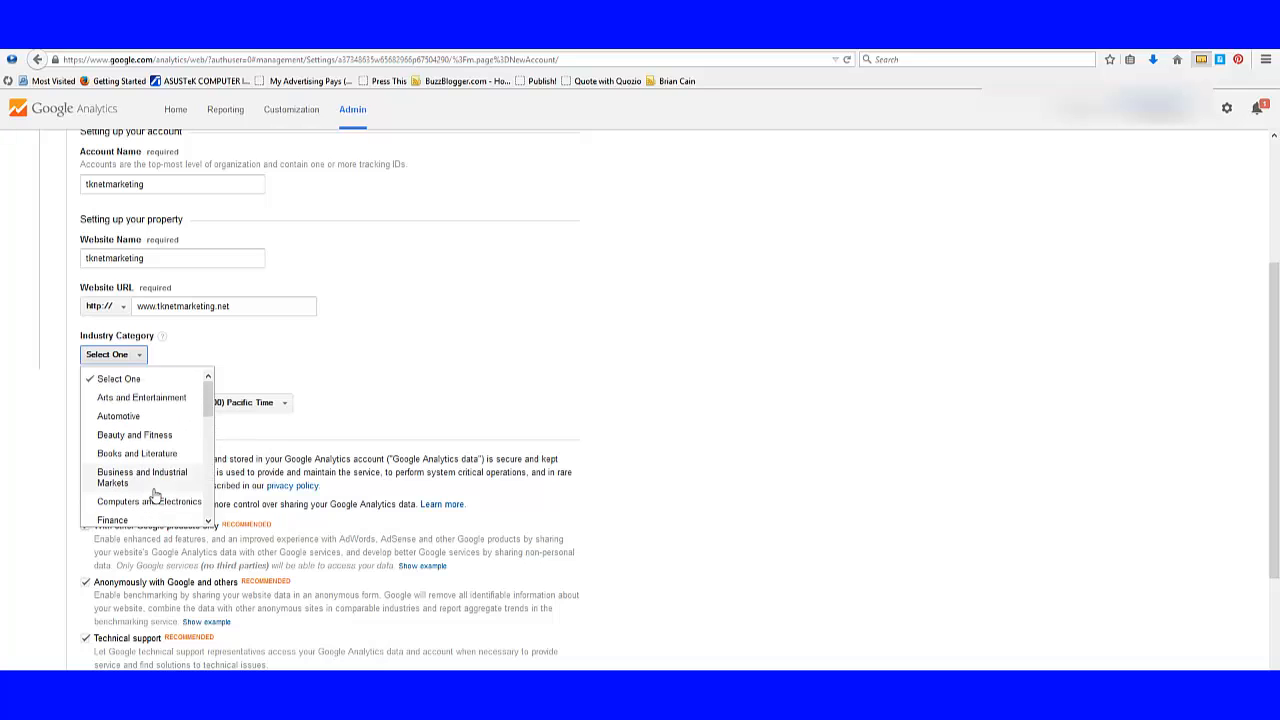
pyautogui.scroll(-8, 155, 495)
pyautogui.click(112, 515)
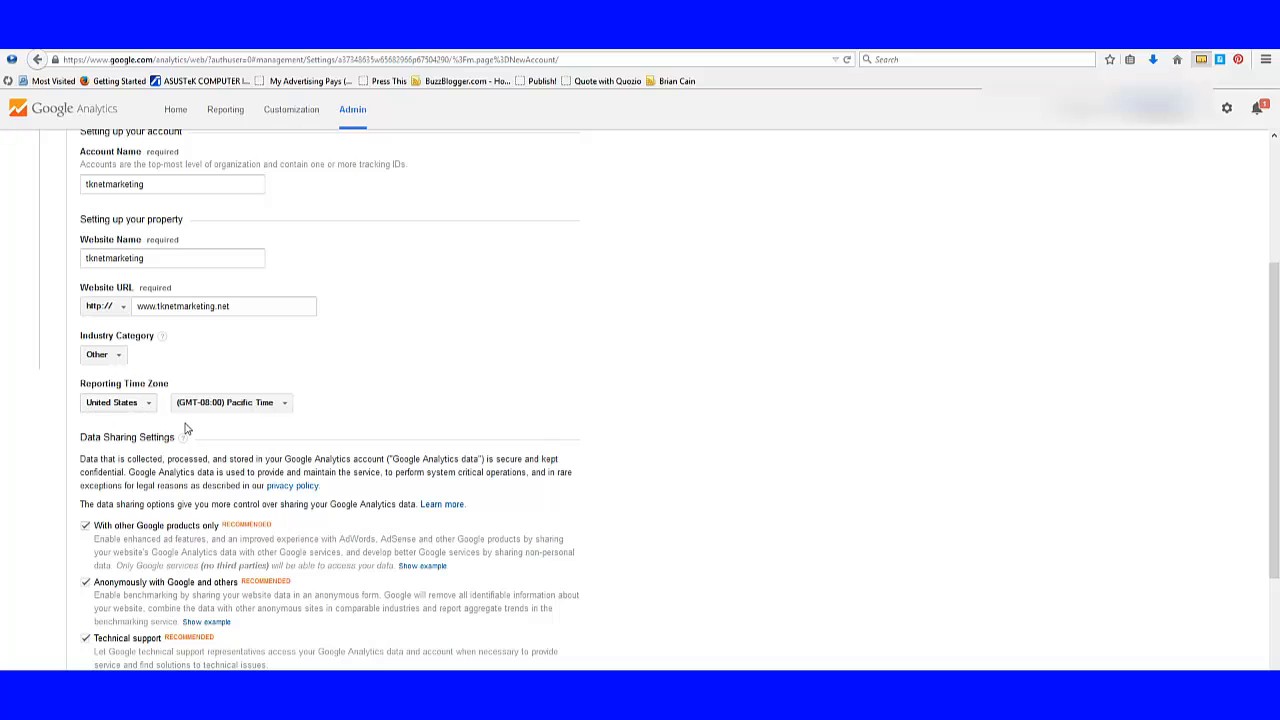
pyautogui.click(283, 404)
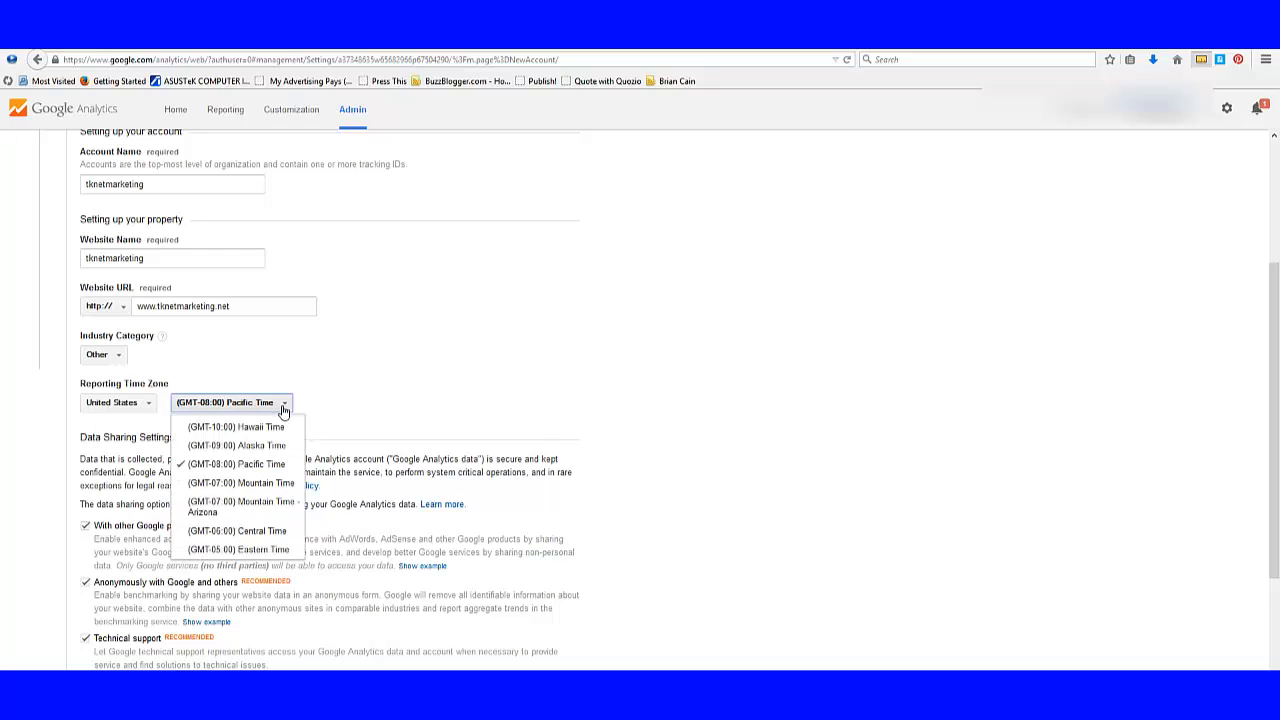
pyautogui.click(244, 532)
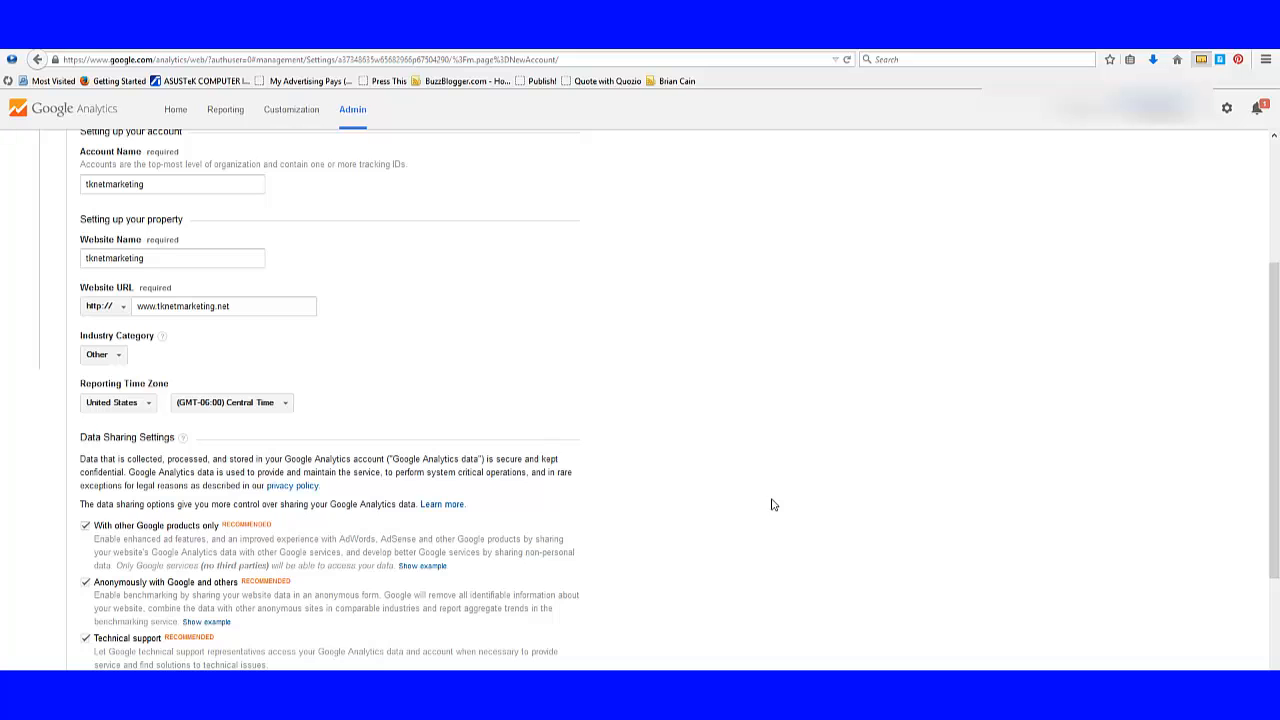
# Step: Review the new account form with its data sharing settings and submit it to get the tracking ID
pyautogui.scroll(-2, 740, 517)
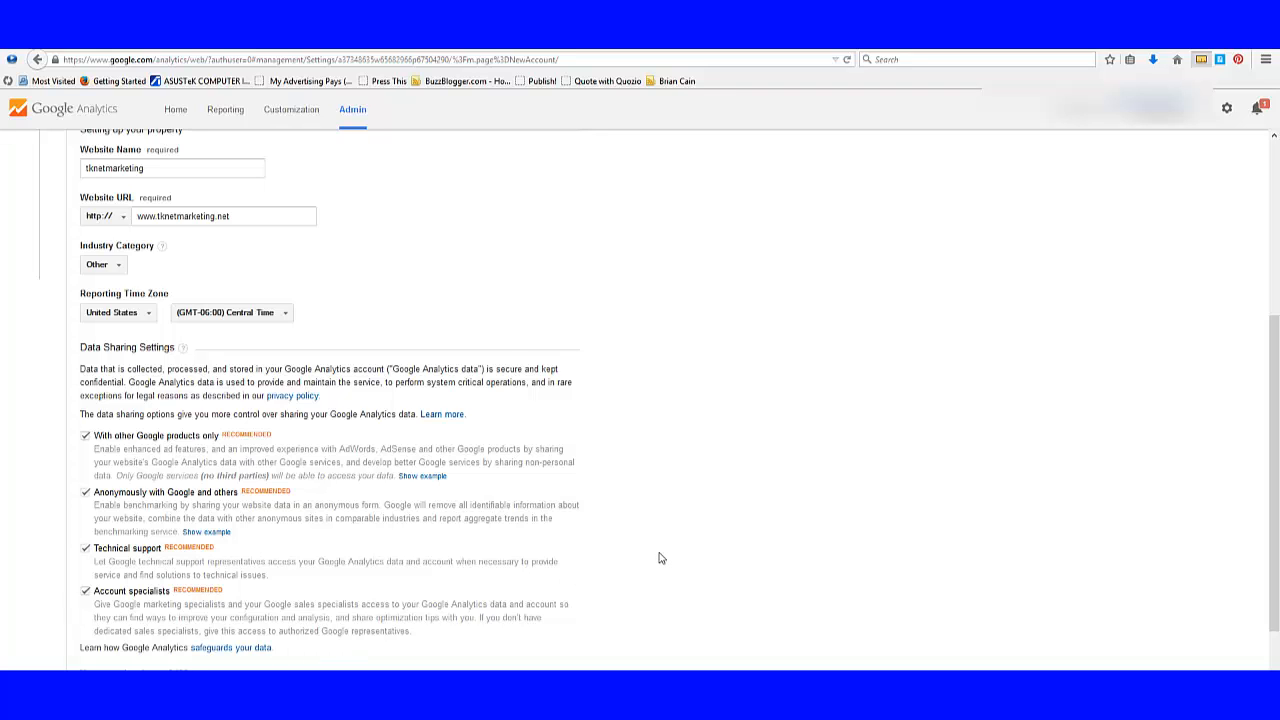
pyautogui.scroll(5, 660, 558)
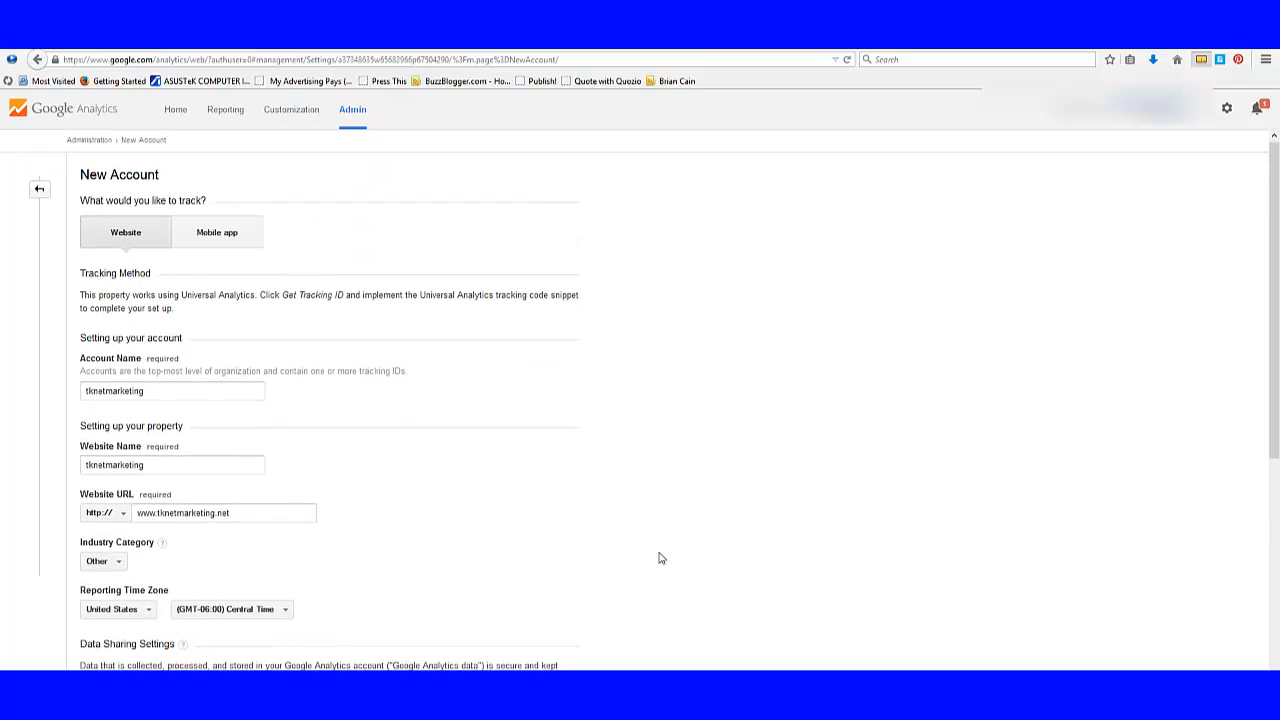
pyautogui.scroll(-6, 660, 558)
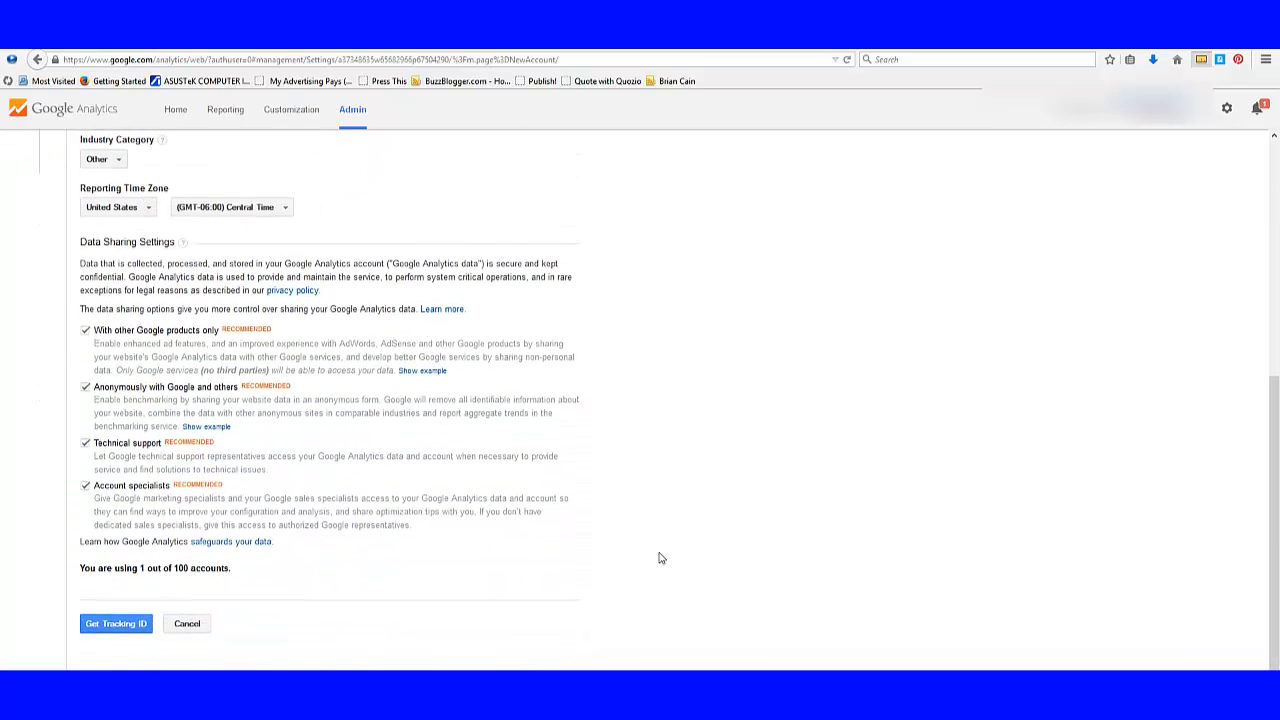
pyautogui.click(110, 622)
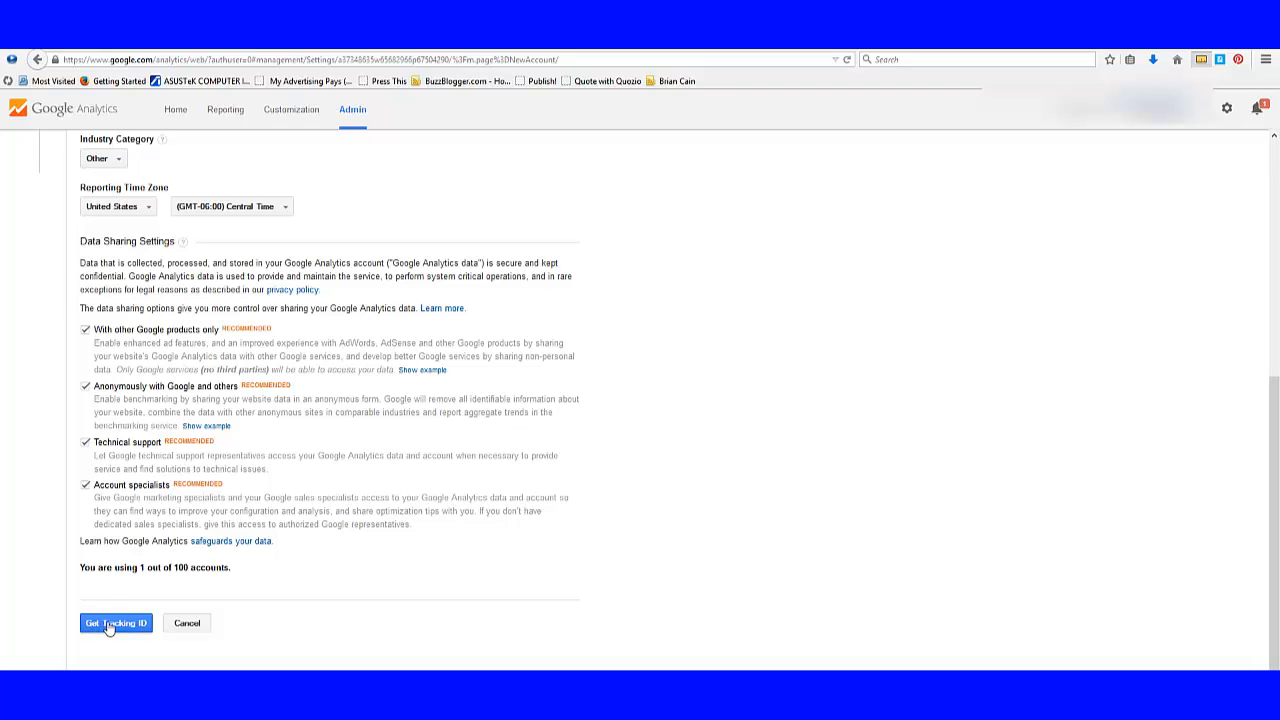
pyautogui.click(110, 624)
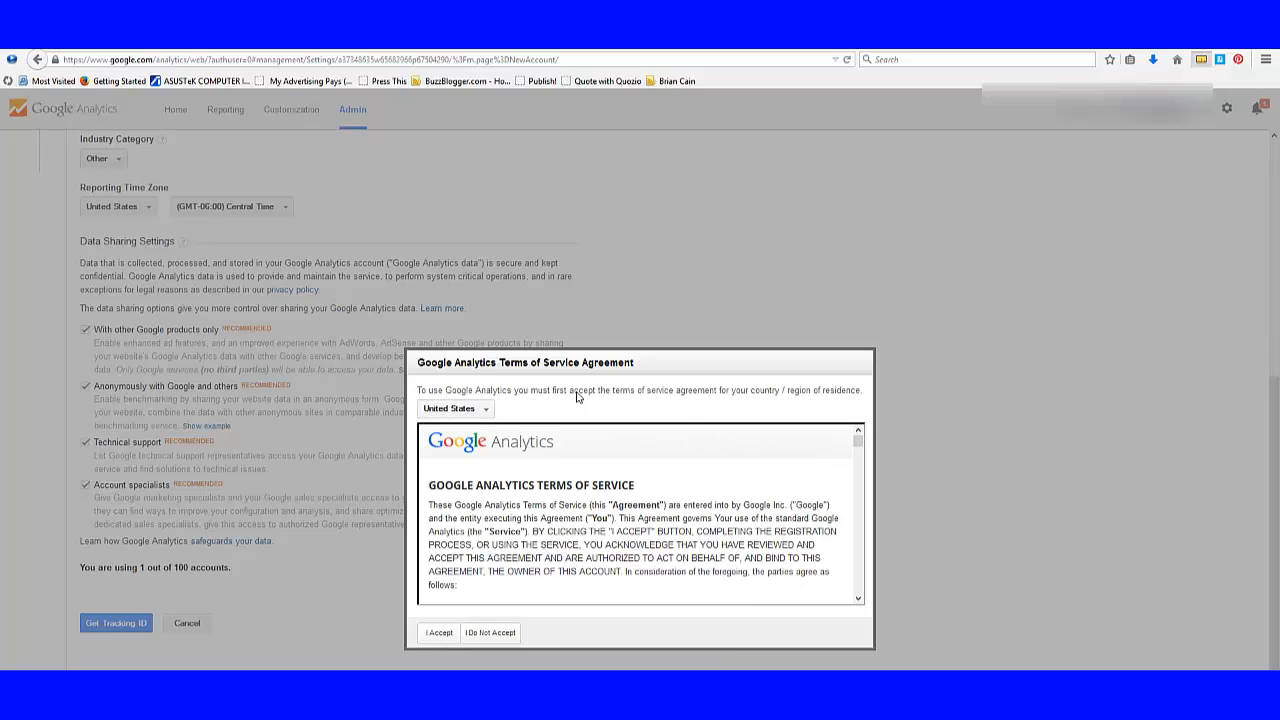
# Step: Check the country choices offered for the Google Analytics Terms of Service Agreement
pyautogui.click(486, 409)
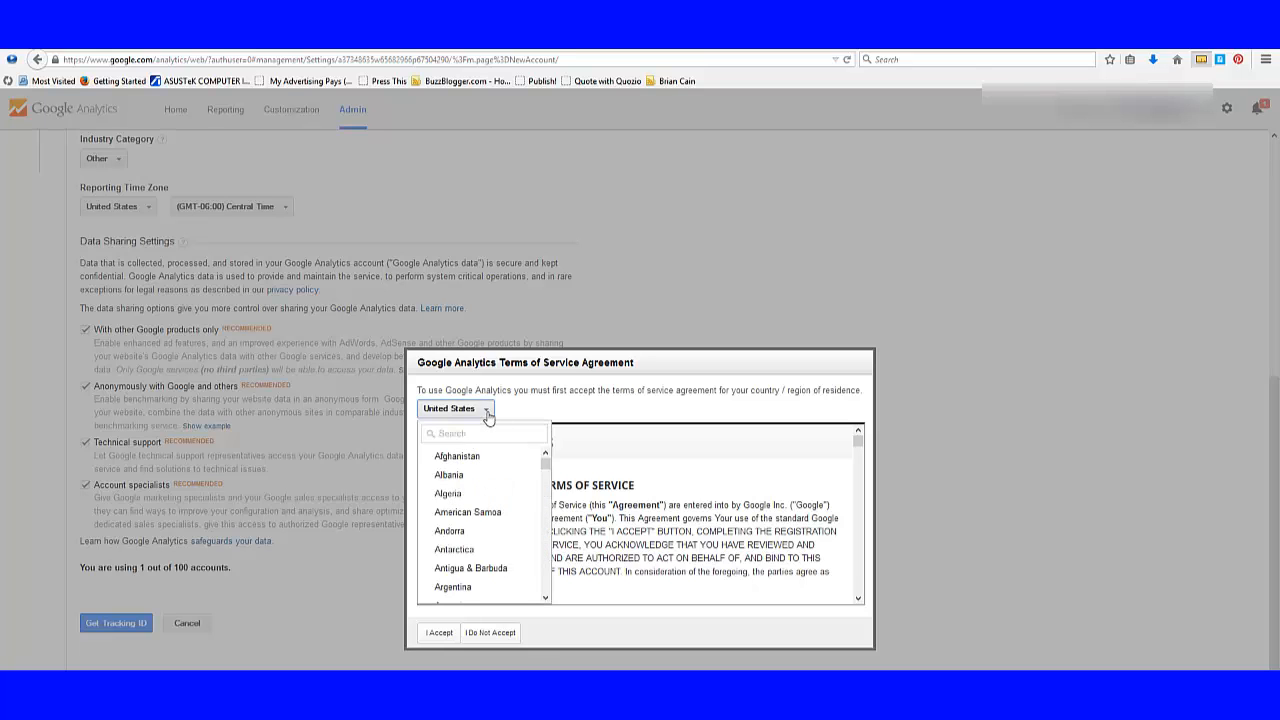
pyautogui.click(486, 412)
pyautogui.click(486, 412)
pyautogui.click(760, 420)
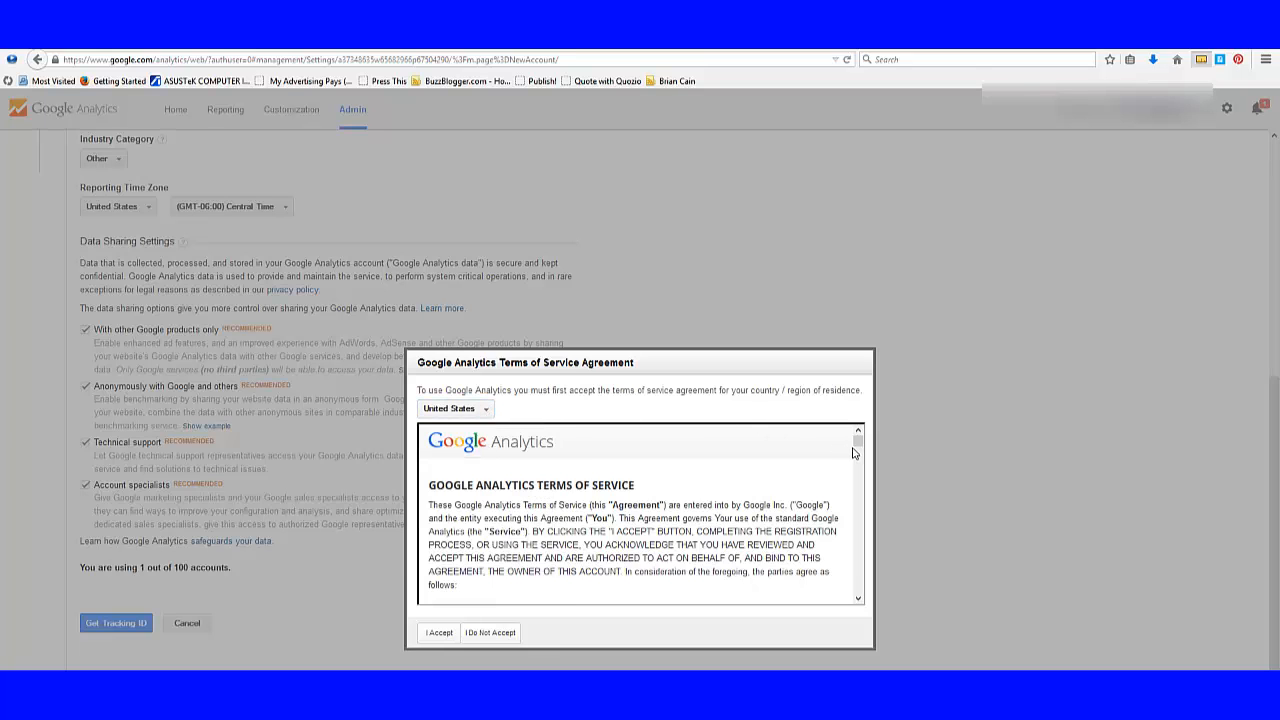
# Step: Go through the United States Google Analytics Terms of Service to the end and accept the agreement
pyautogui.moveTo(857, 441); pyautogui.dragTo(858, 596)
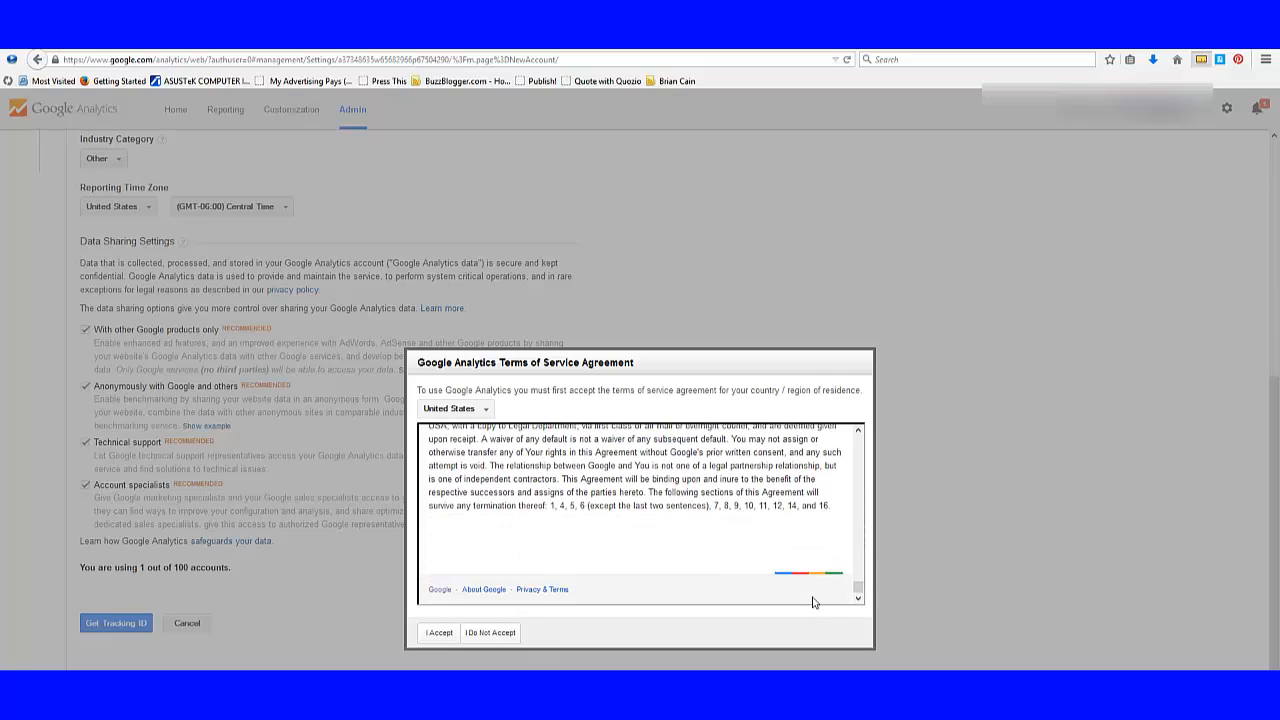
pyautogui.click(438, 634)
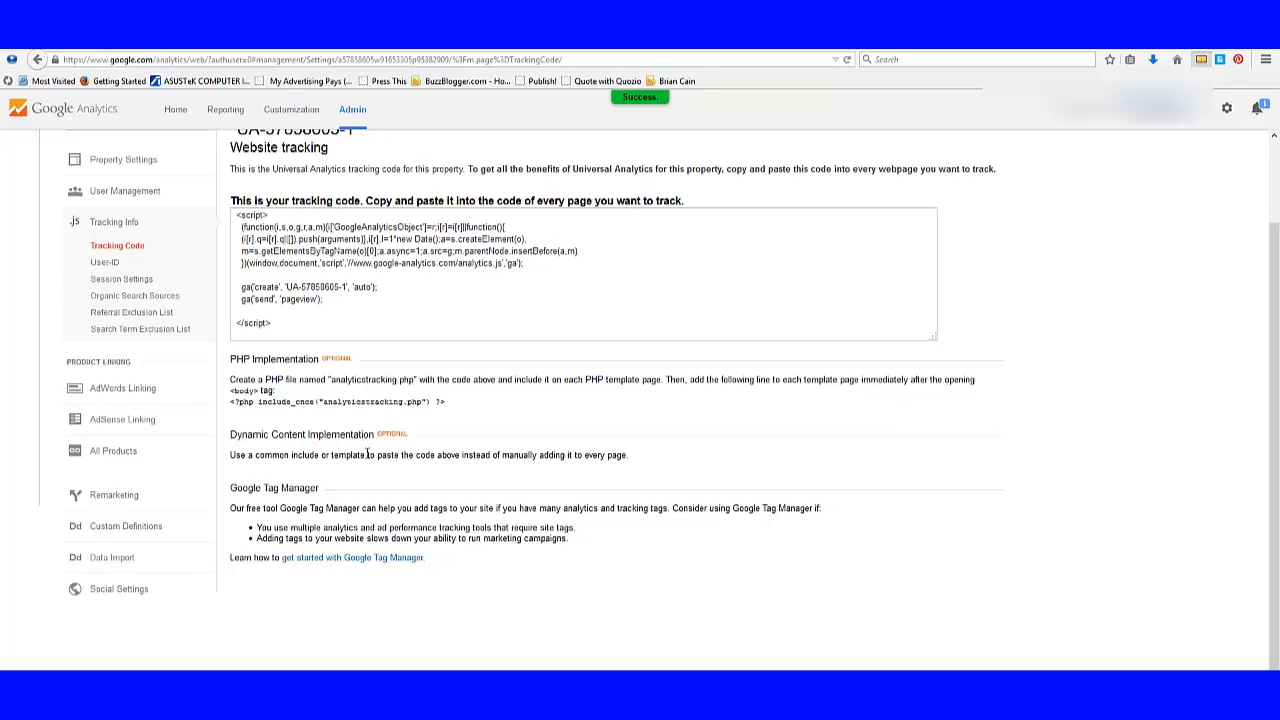
# Step: Copy the new property's tracking ID from above the website tracking code
pyautogui.scroll(3, 860, 543)
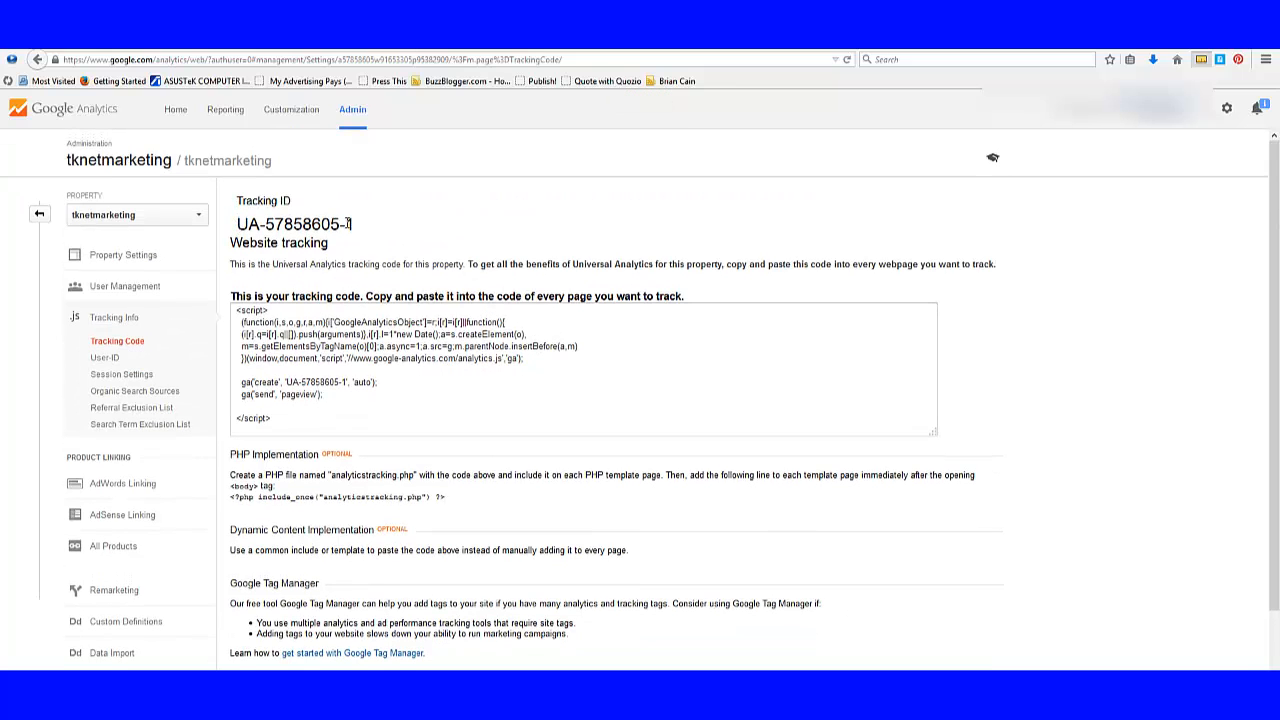
pyautogui.moveTo(359, 226)
pyautogui.mouseDown()
pyautogui.moveTo(311, 226)
pyautogui.moveTo(354, 227)
pyautogui.moveTo(341, 227)
pyautogui.mouseUp()
pyautogui.click(366, 233)
pyautogui.click(344, 240)
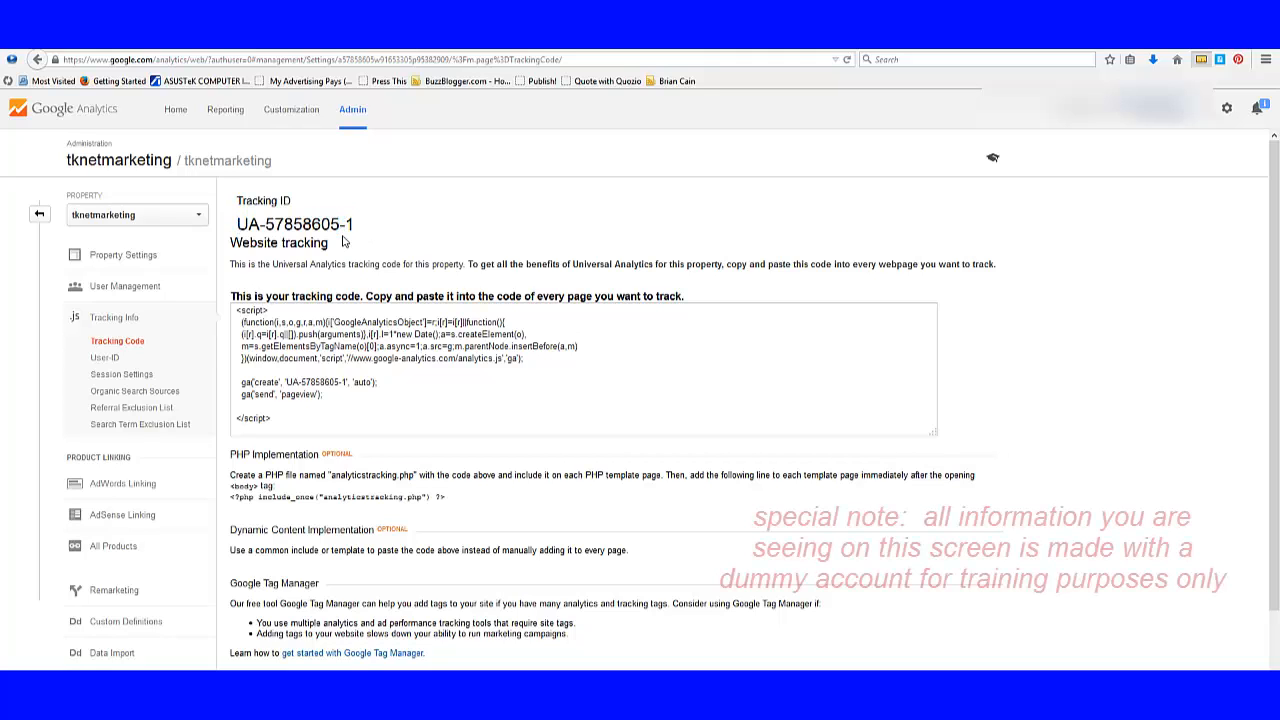
pyautogui.moveTo(237, 226); pyautogui.dragTo(354, 226)
pyautogui.rightClick(333, 224)
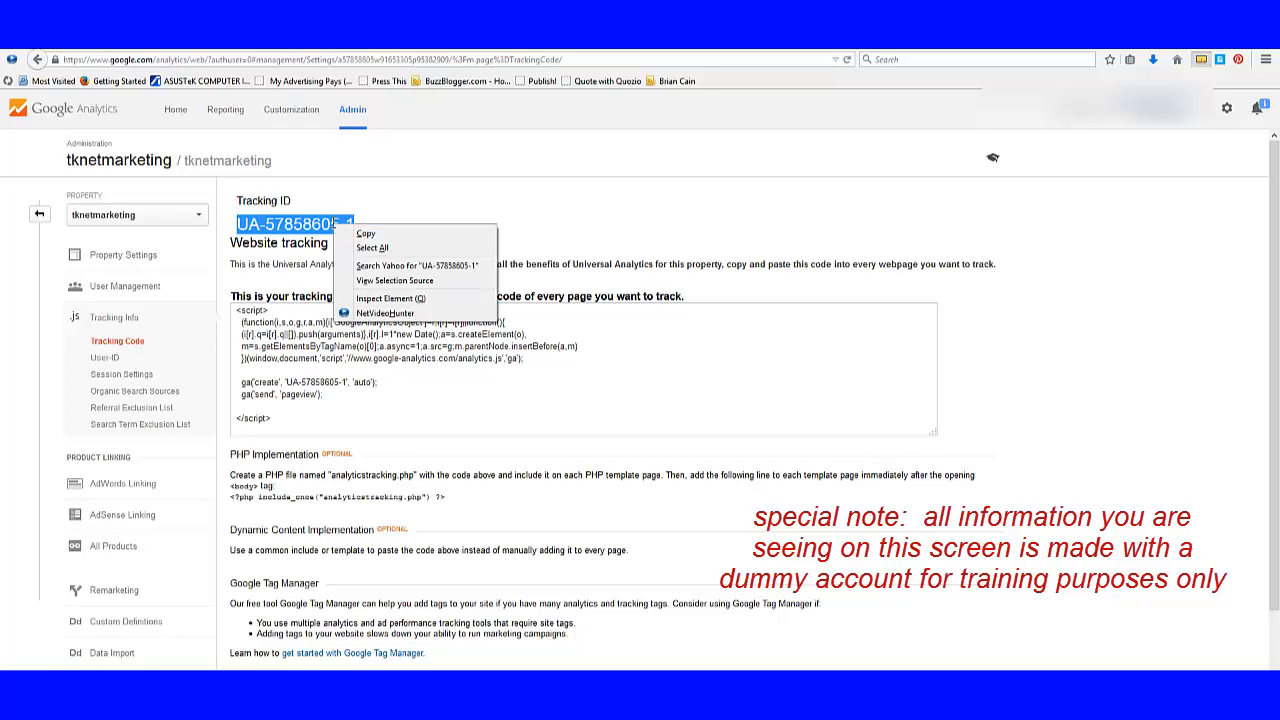
pyautogui.click(372, 238)
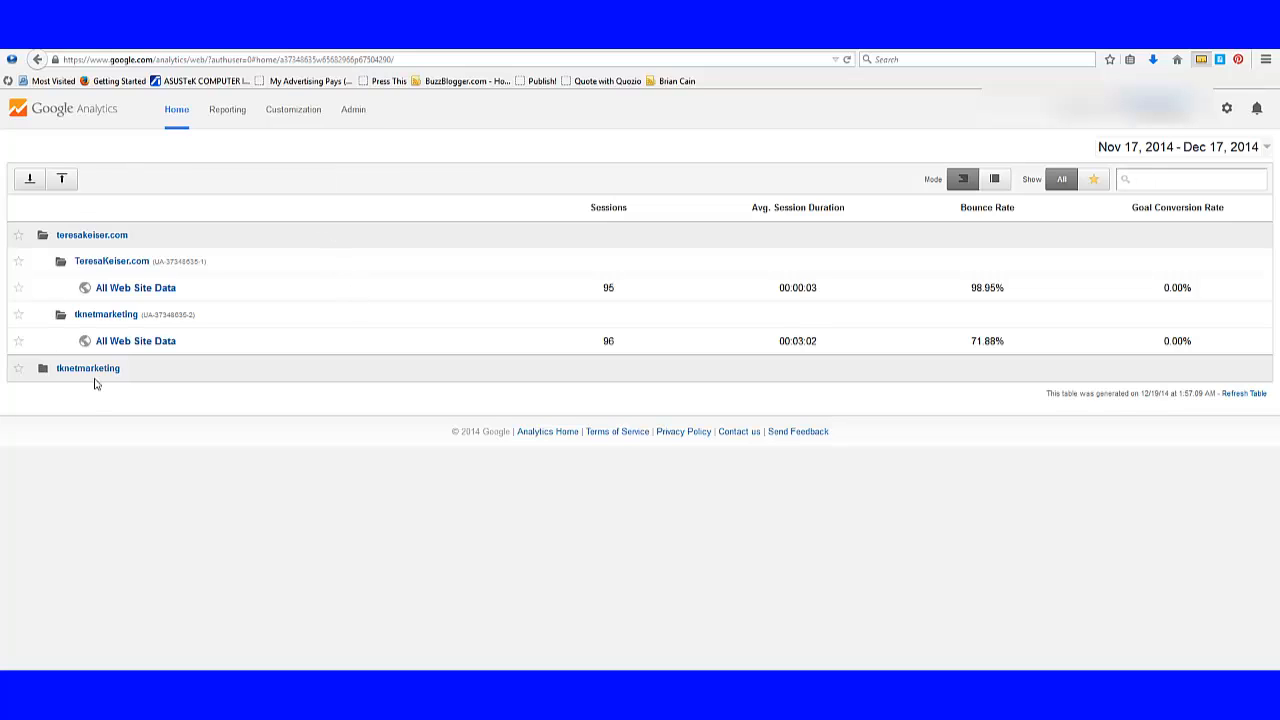
# Step: Return to the account list and open the All Web Site Data view of the tknetmarketing property under teresakeiser.com
pyautogui.click(51, 116)
pyautogui.click(122, 342)
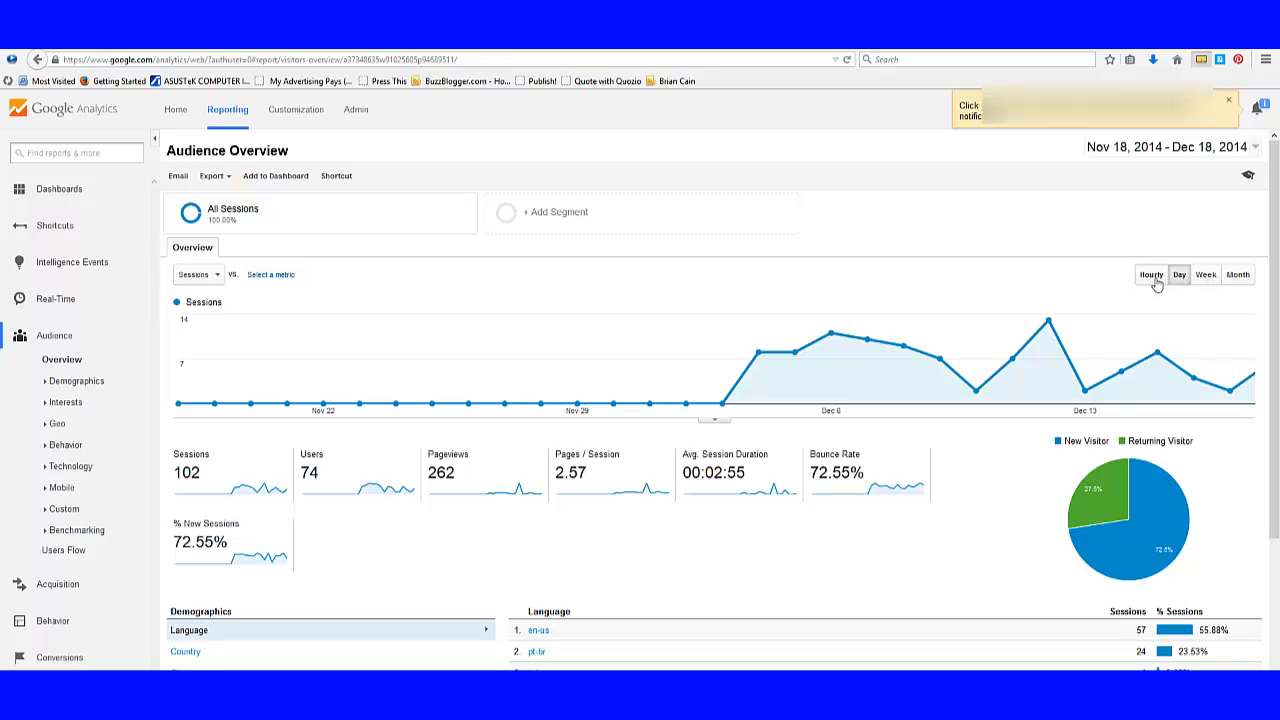
# Step: Show the Audience Overview sessions graph by month and by hour, and review the visitor metrics and language breakdown
pyautogui.click(1238, 276)
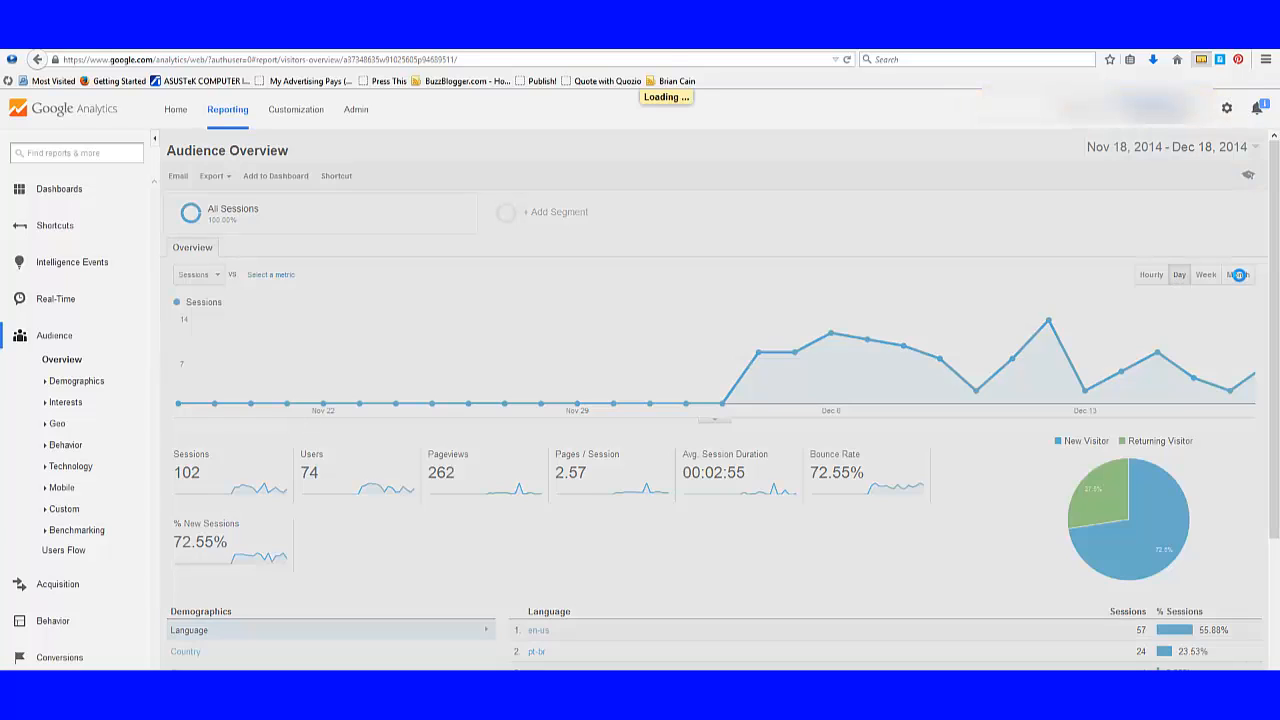
pyautogui.click(1152, 279)
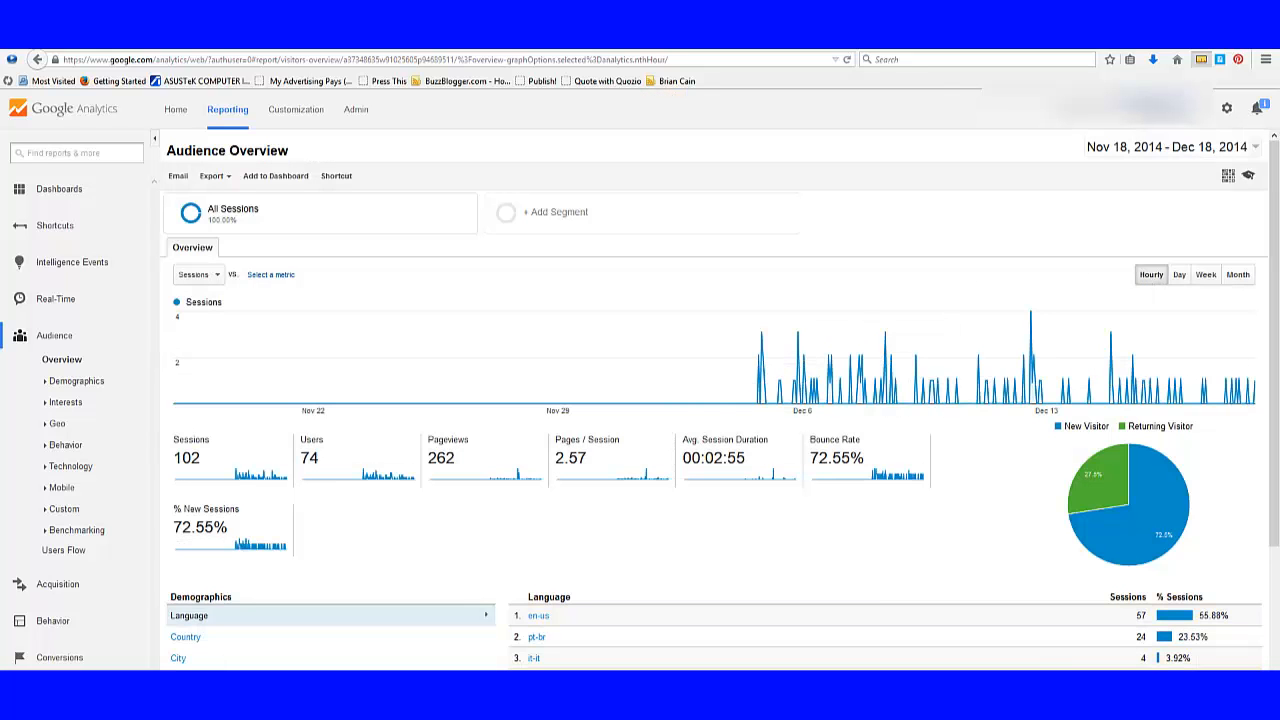
pyautogui.scroll(-3, 883, 583)
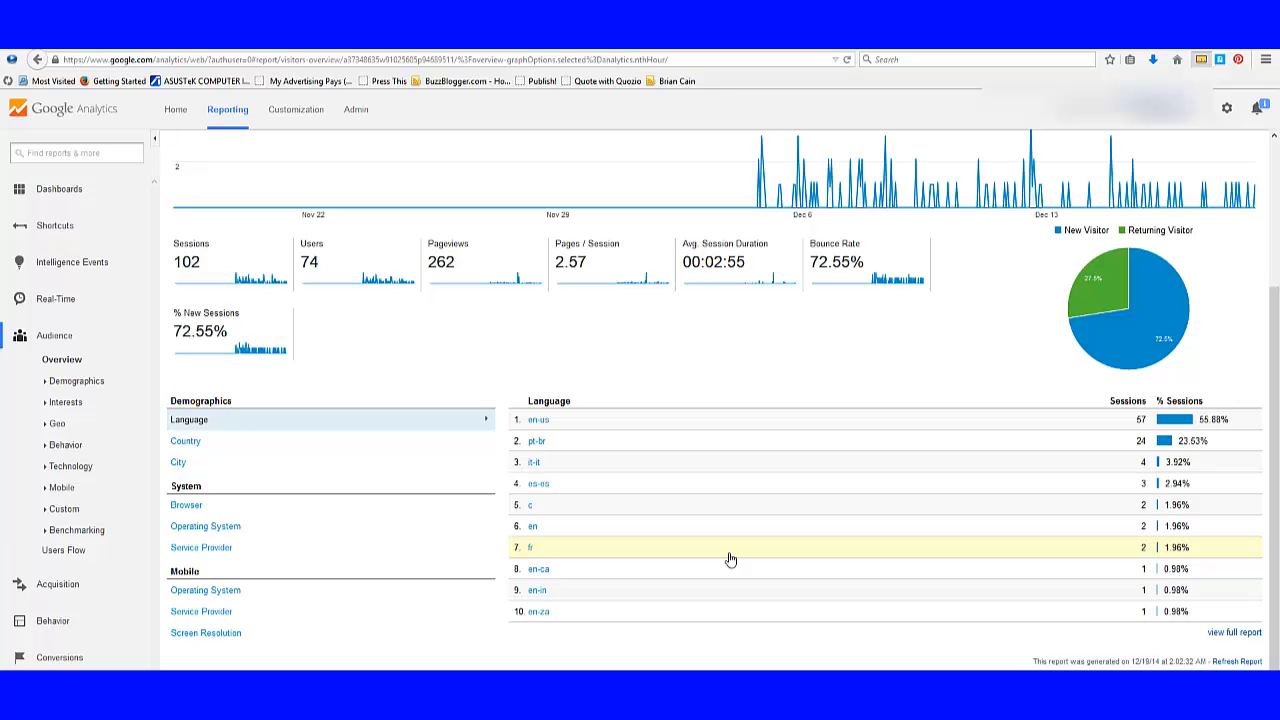
pyautogui.scroll(3, 730, 559)
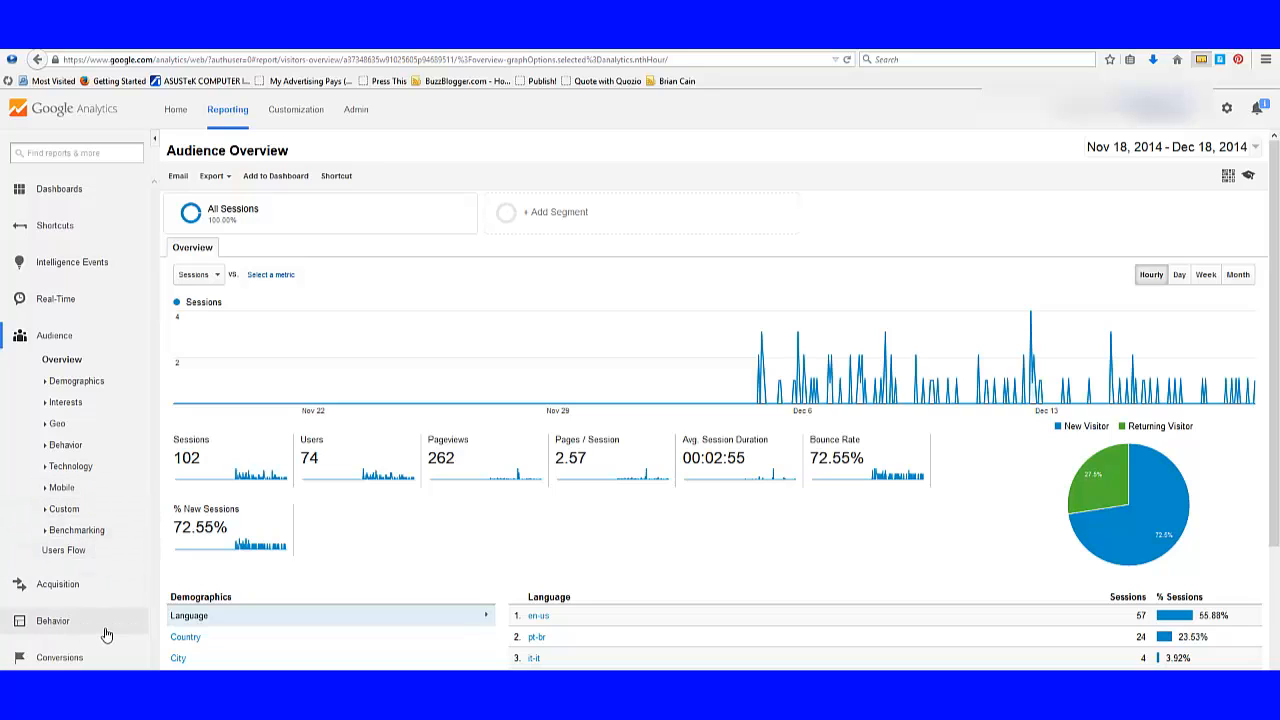
# Step: Open the All Pages report in the Behavior section's Site Content and examine the traffic figures for each page
pyautogui.click(70, 627)
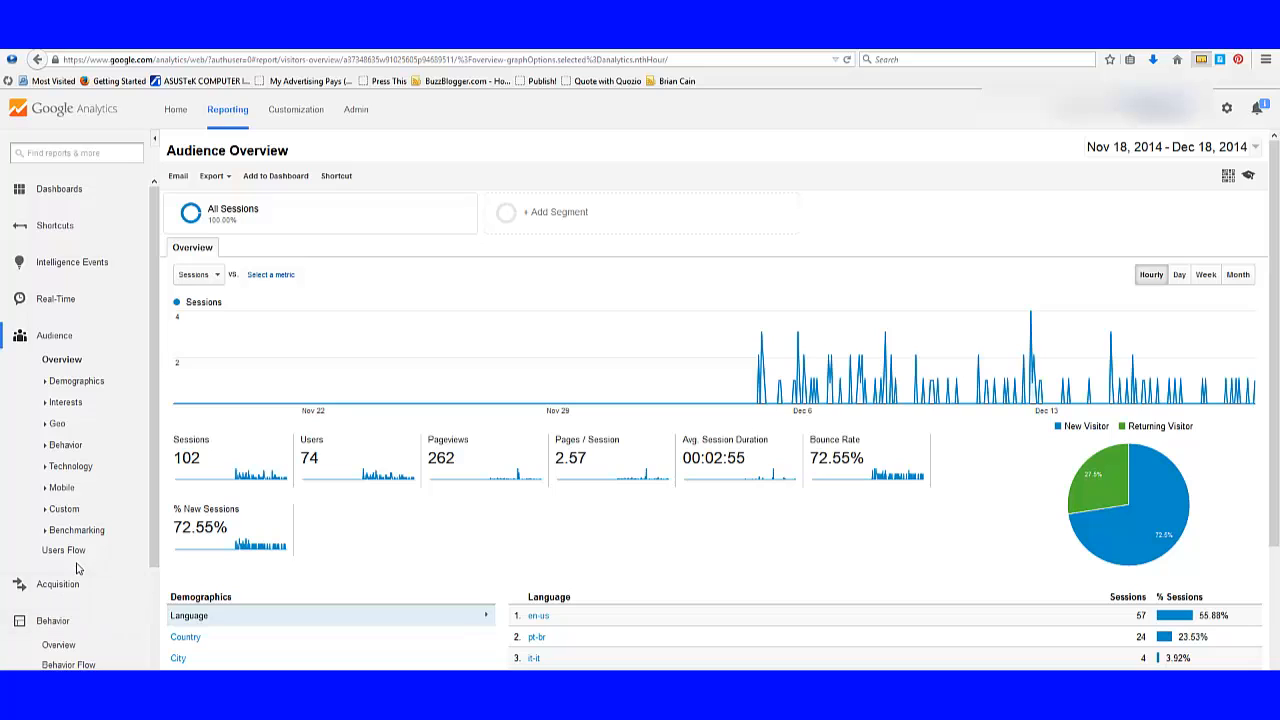
pyautogui.scroll(-2, 78, 566)
pyautogui.scroll(-1, 88, 576)
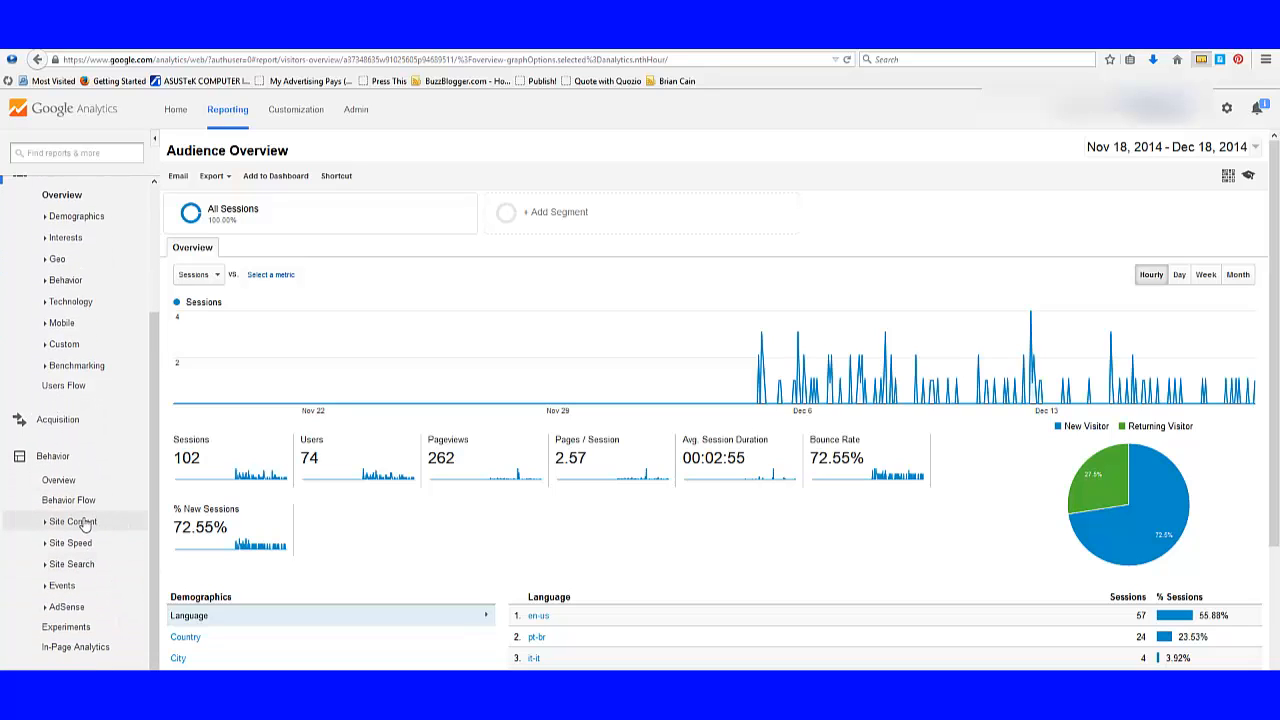
pyautogui.click(84, 523)
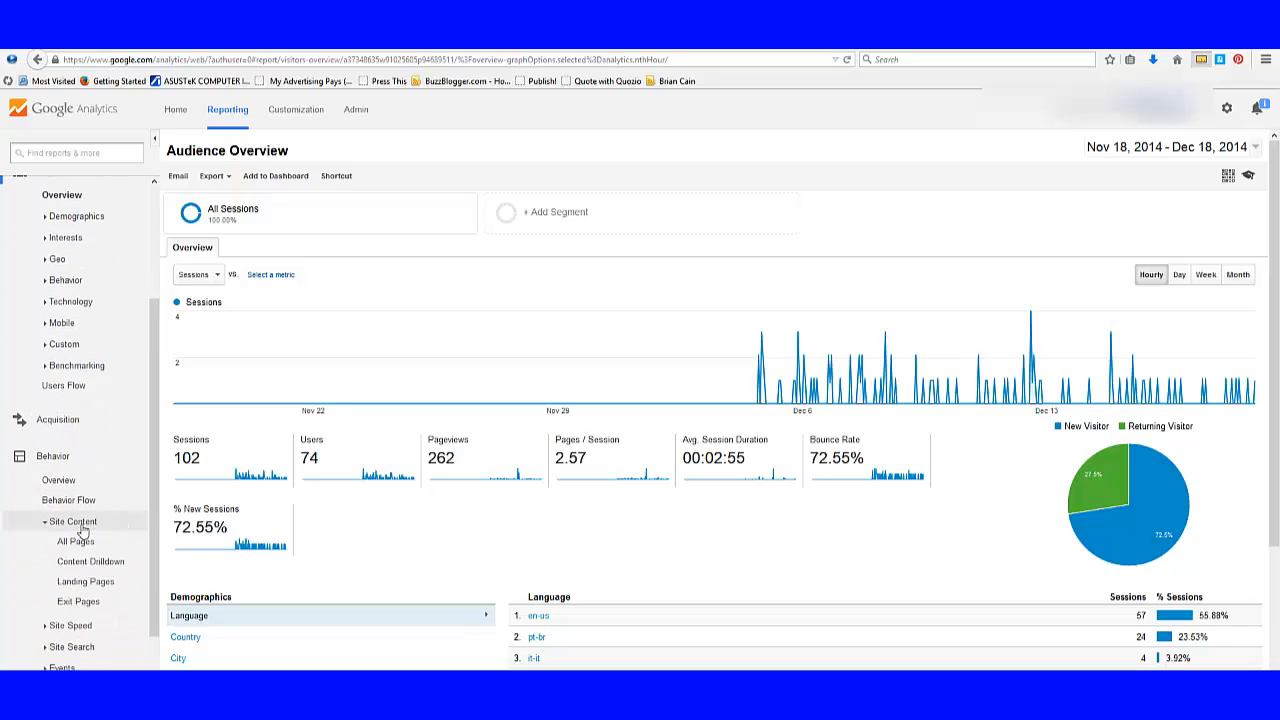
pyautogui.click(79, 546)
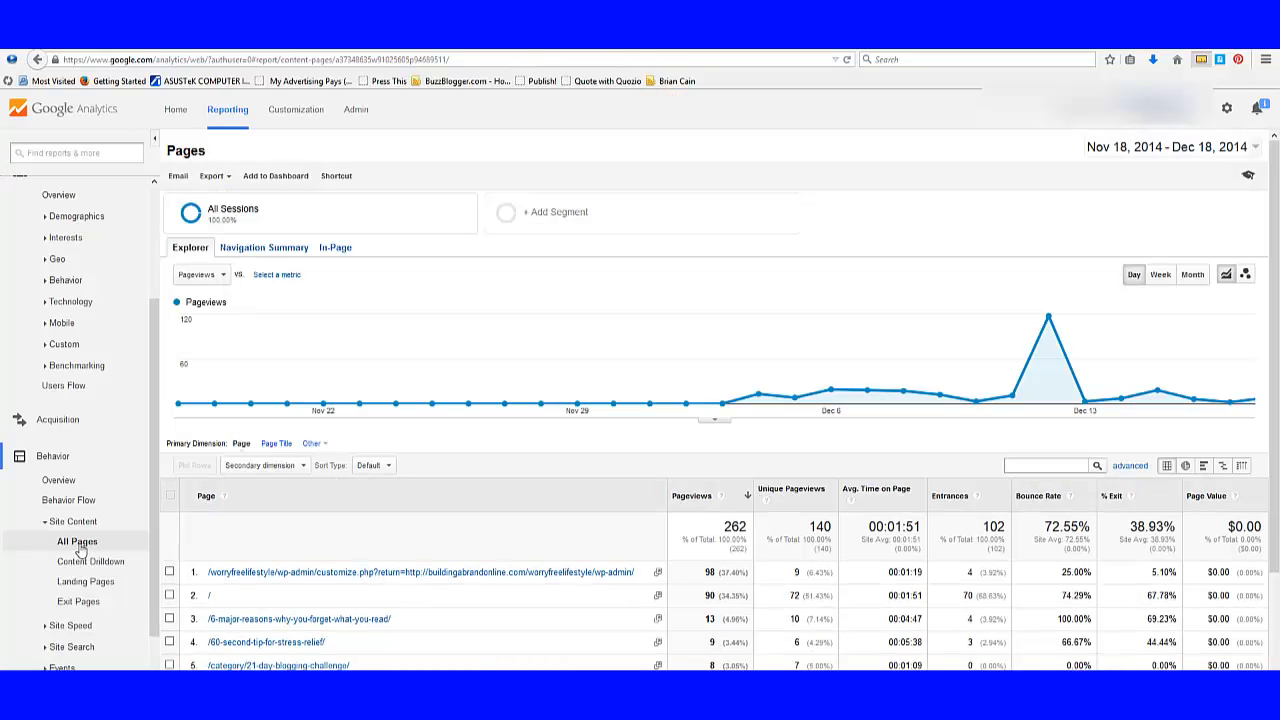
pyautogui.scroll(-1, 86, 525)
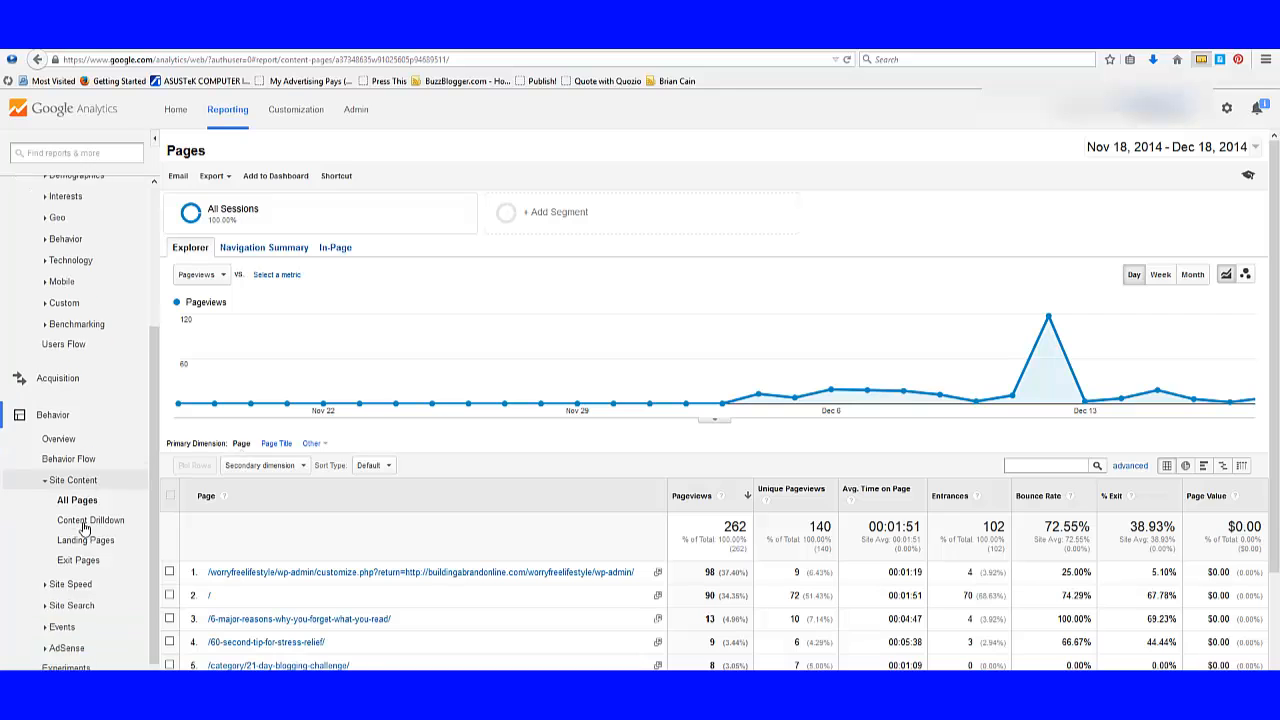
pyautogui.scroll(-3, 420, 527)
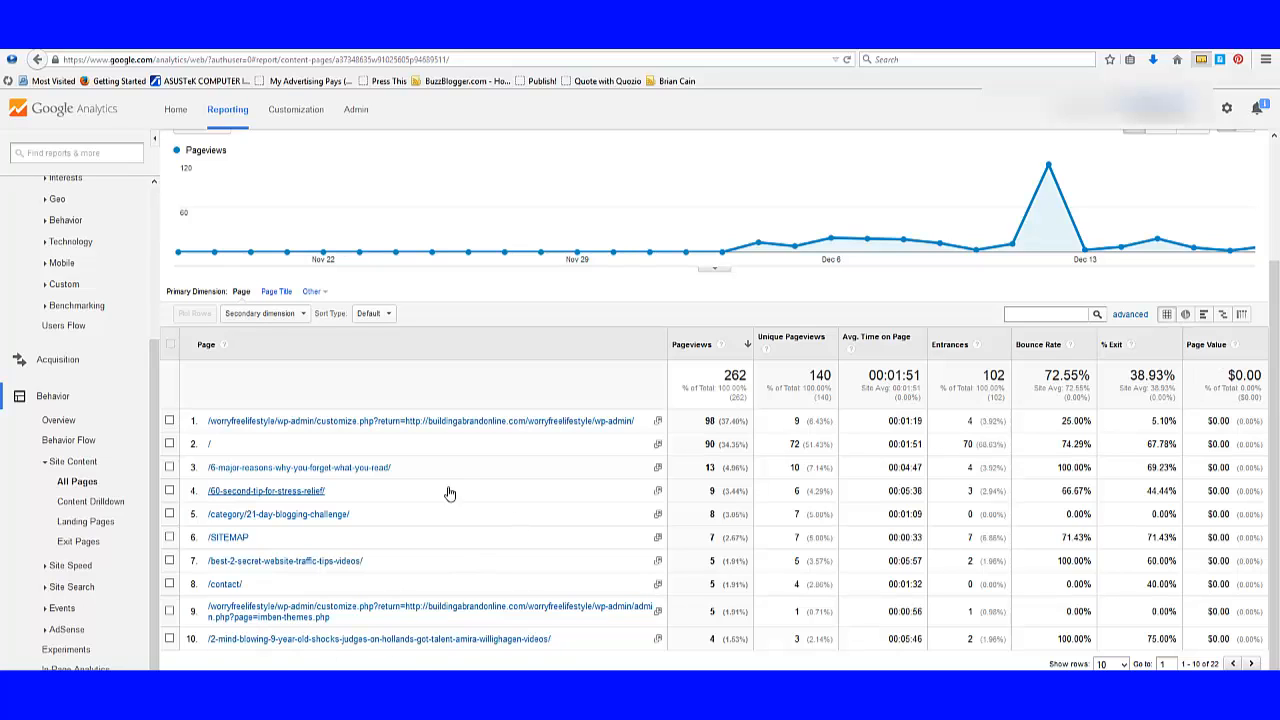
pyautogui.scroll(3, 447, 477)
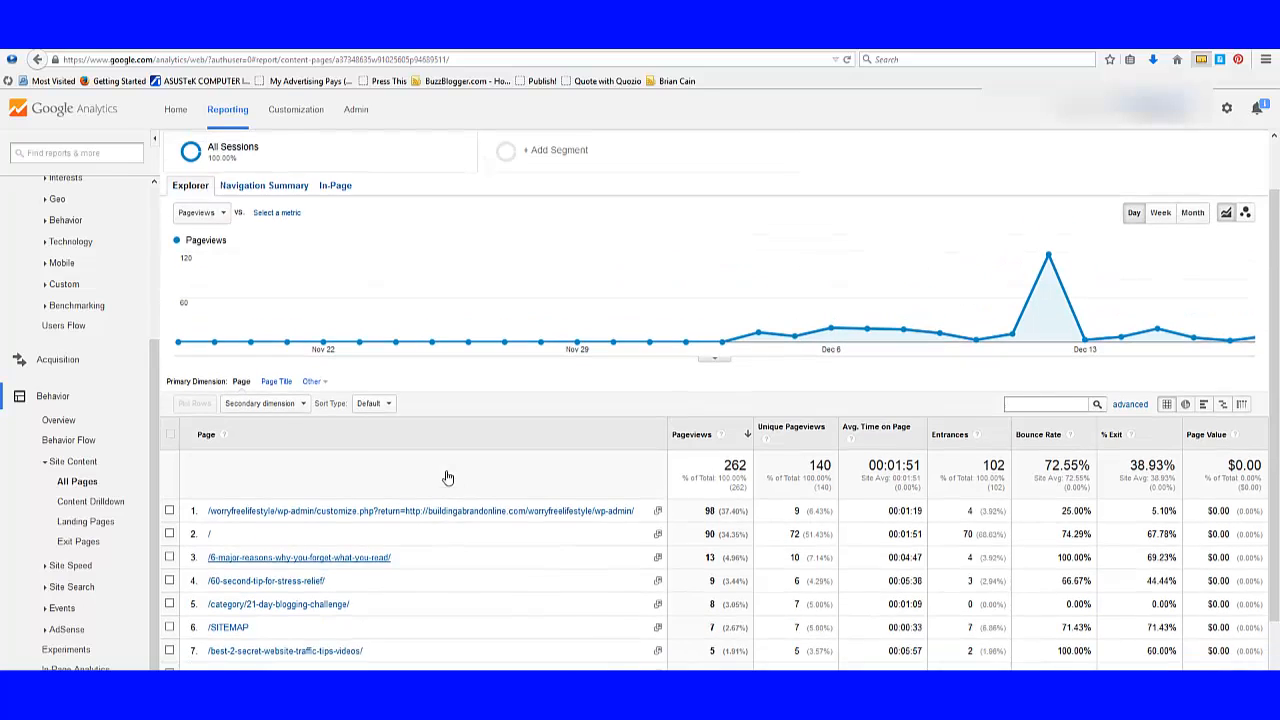